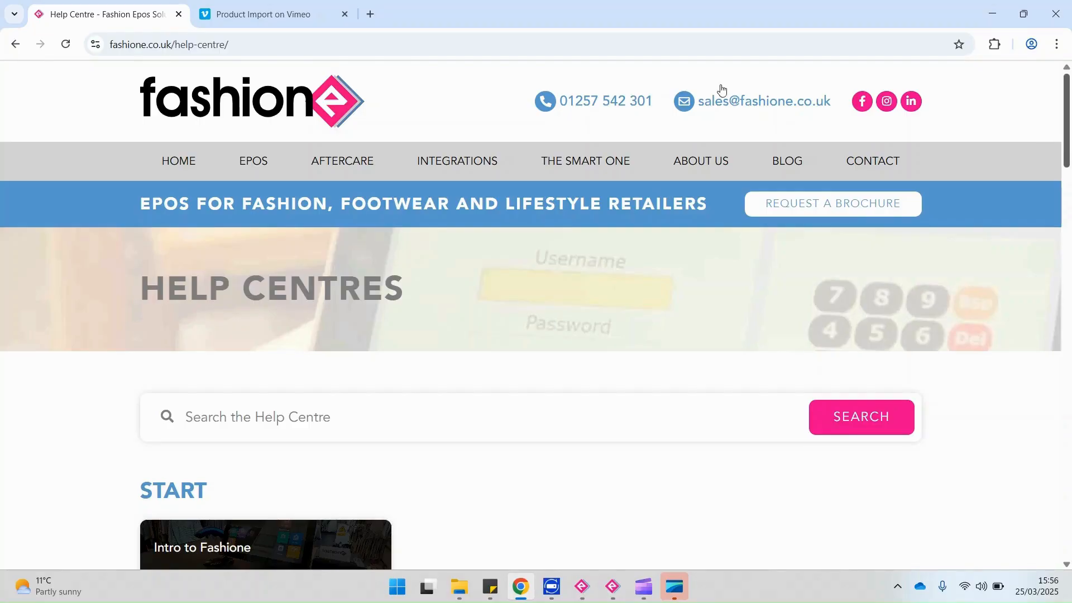
Step: Open the Product Import article from the Tools section under Office in the help centre
{"action": "left_click", "coordinate": [318, 52]}
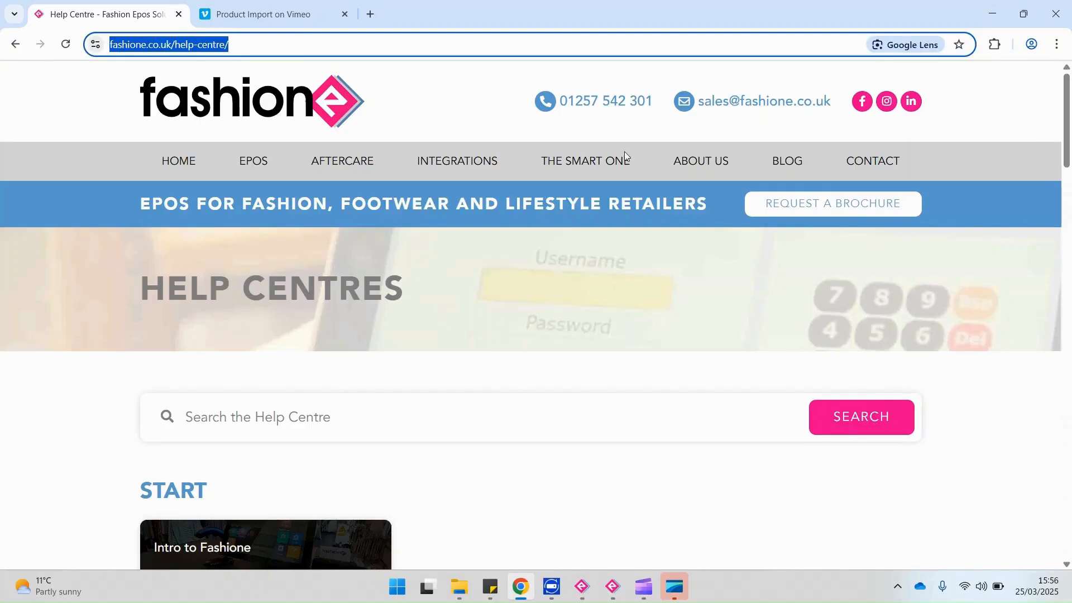
{"action": "left_click_drag", "start_coordinate": [1068, 141], "coordinate": [1068, 275]}
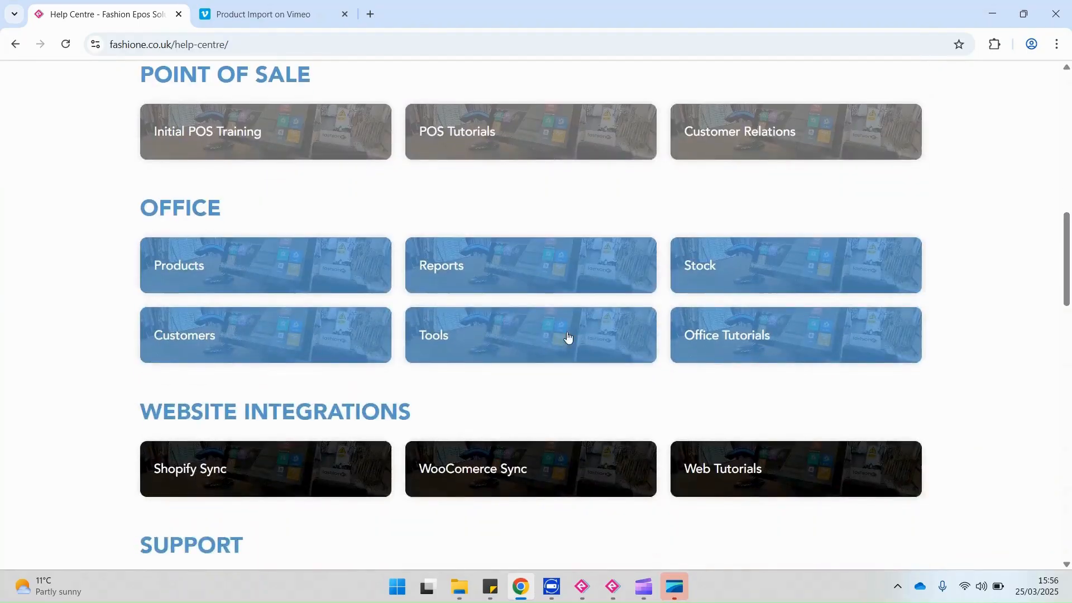
{"action": "mouse_move", "coordinate": [503, 395]}
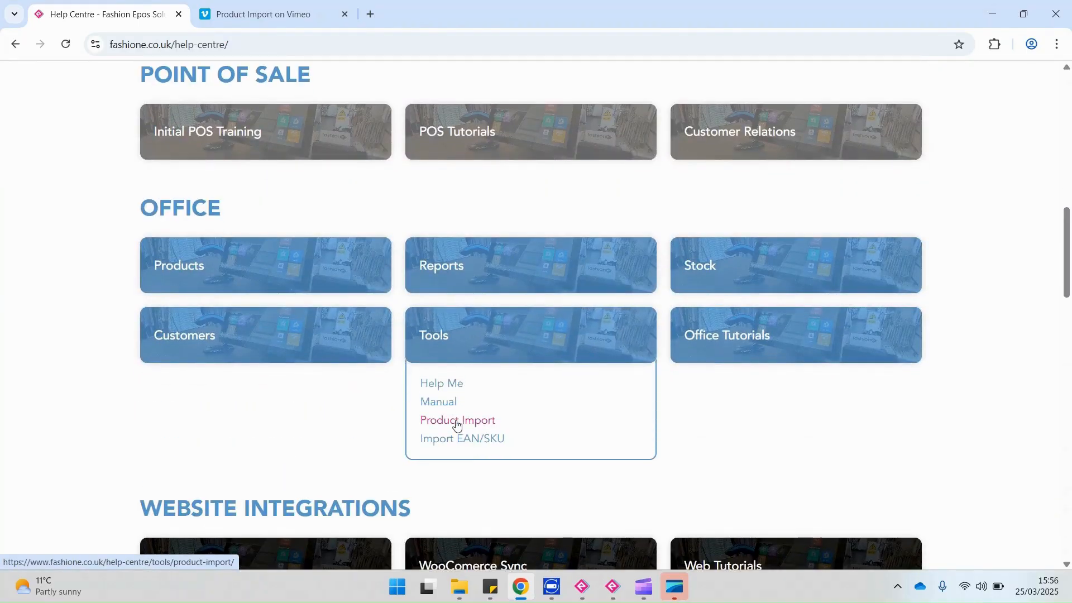
{"action": "left_click", "coordinate": [457, 422]}
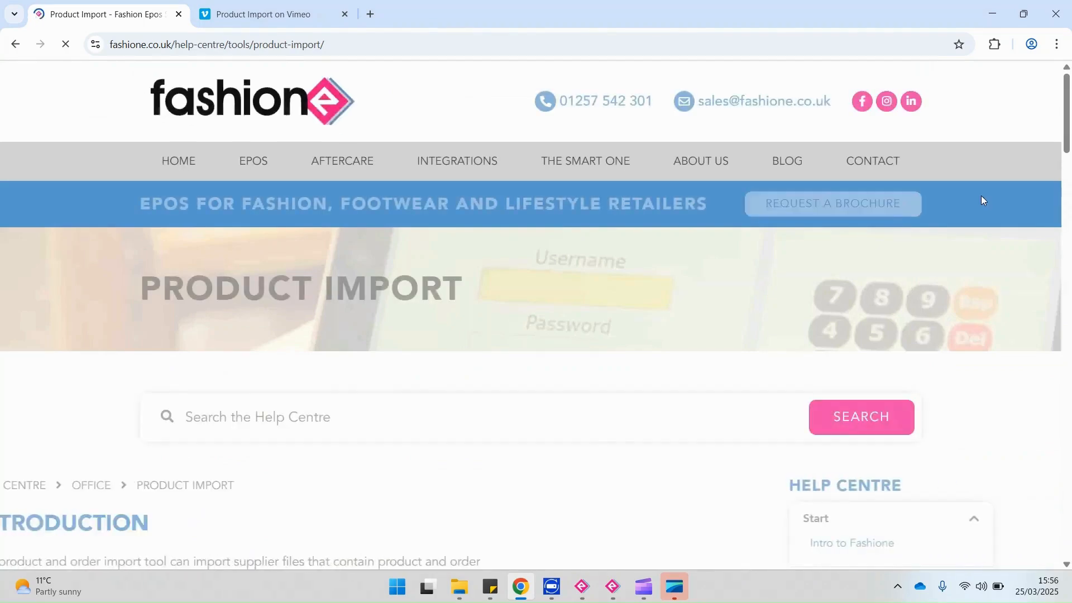
{"action": "mouse_move", "coordinate": [1066, 131]}
{"action": "left_mouse_down"}
{"action": "mouse_move", "coordinate": [1071, 322]}
{"action": "mouse_move", "coordinate": [1071, 124]}
{"action": "left_mouse_up"}
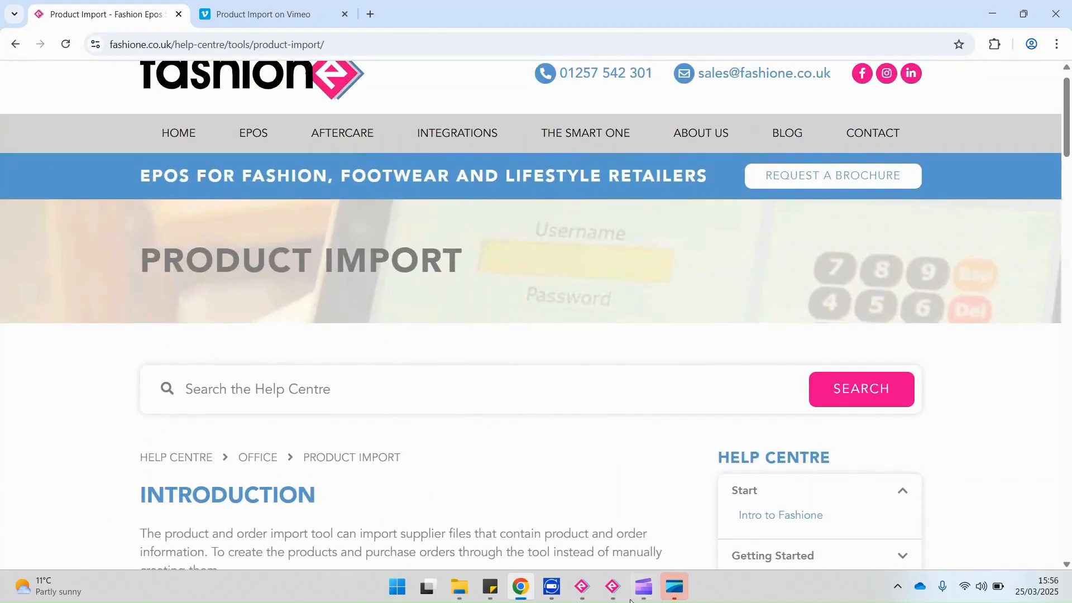
Step: Open Basic Product Only File from the Imports folder, review its columns at full size, and close it
{"action": "left_click", "coordinate": [453, 598]}
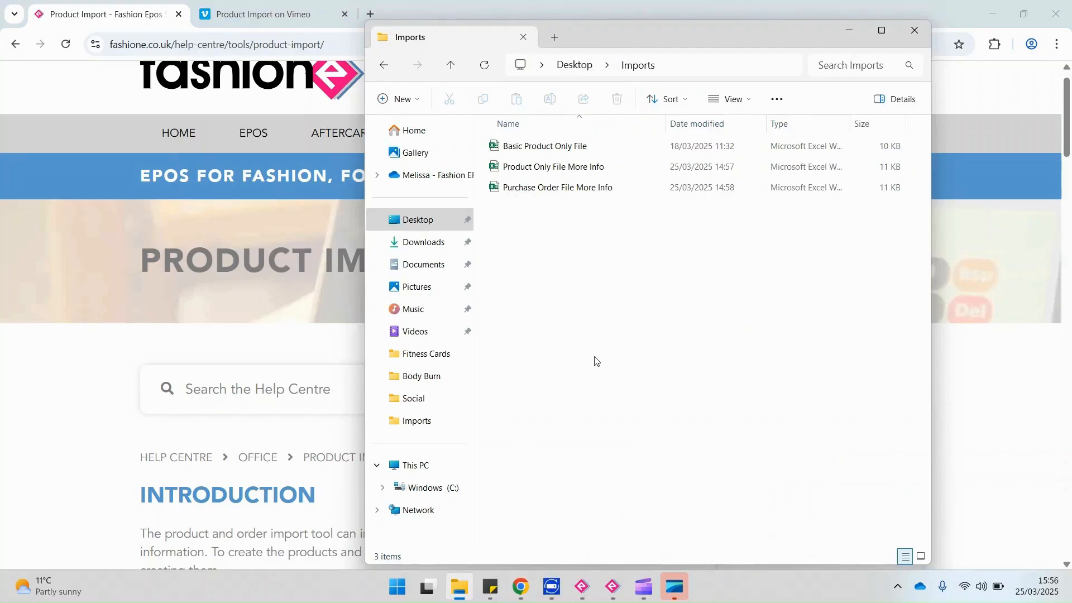
{"action": "double_click", "coordinate": [551, 146]}
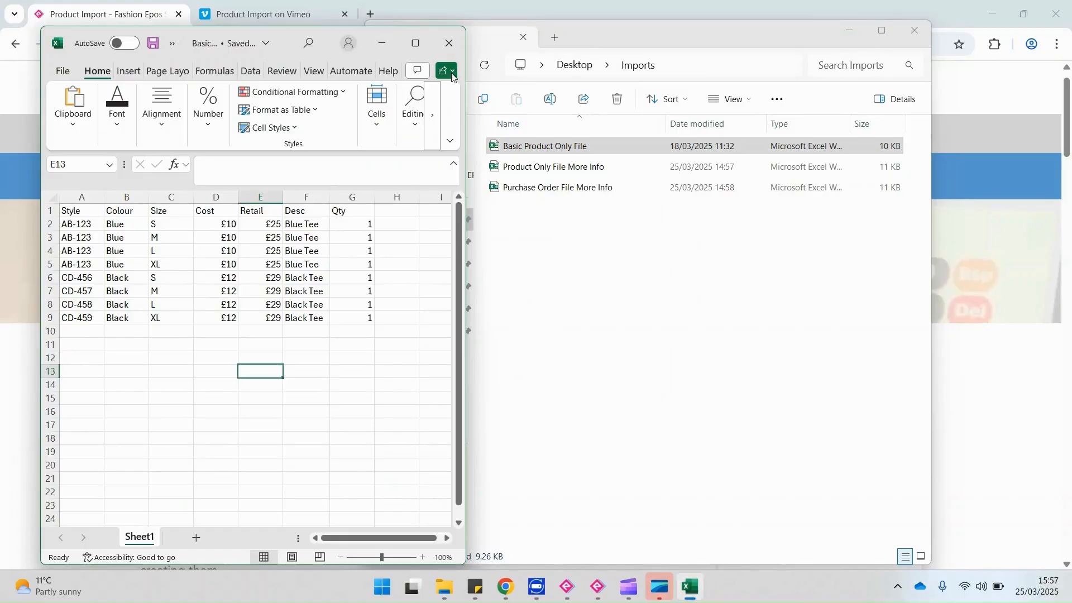
{"action": "left_click", "coordinate": [419, 43]}
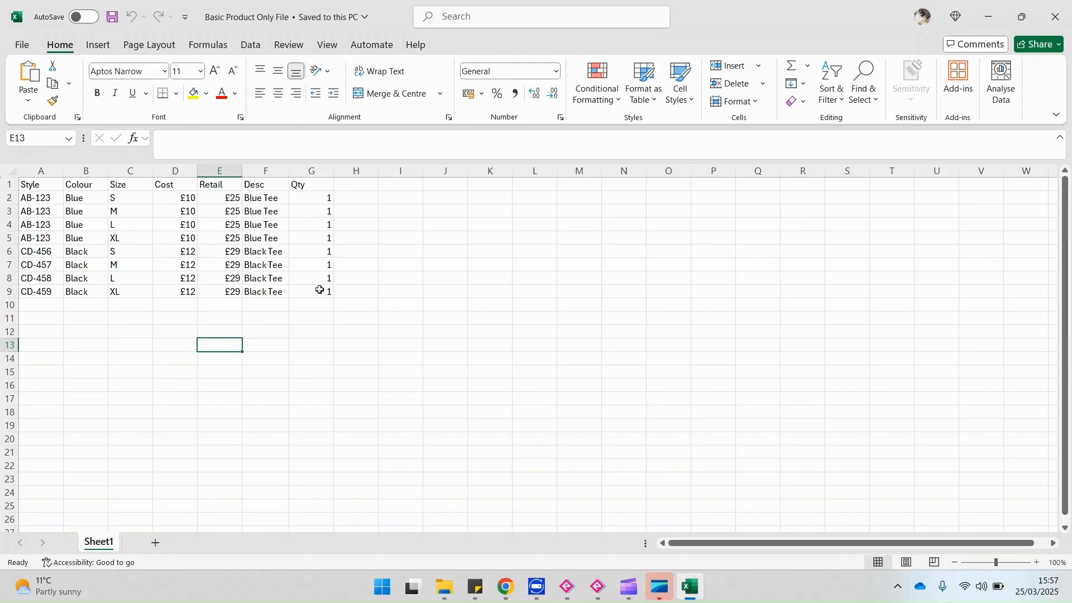
{"action": "left_click", "coordinate": [1063, 16]}
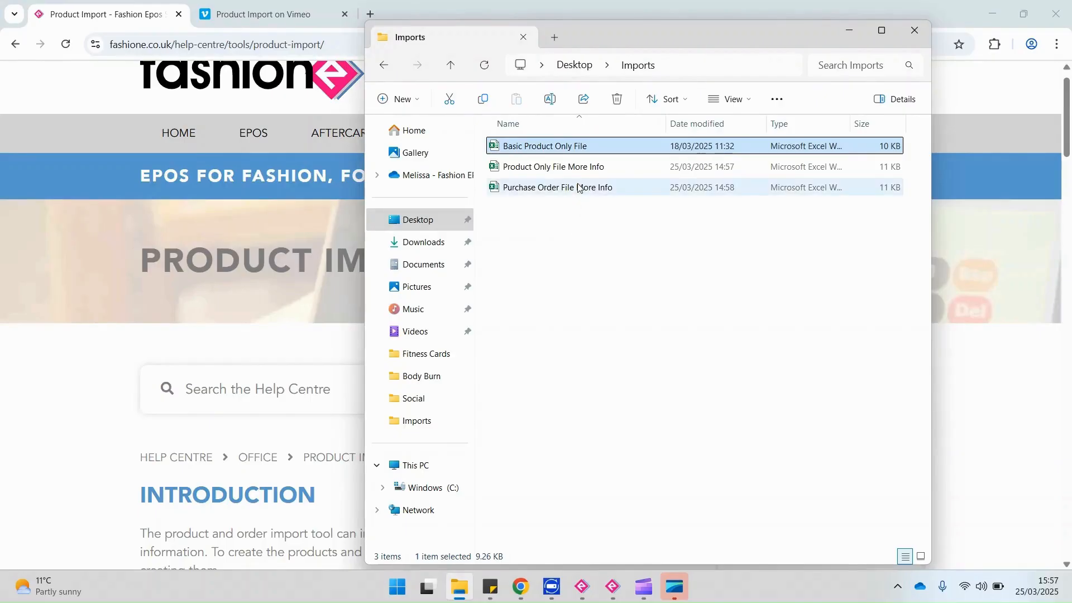
Step: Open Purchase Order File More Info, examine its Barcode and Order Qty columns, and close the workbook
{"action": "left_click", "coordinate": [578, 188]}
{"action": "double_click", "coordinate": [578, 187]}
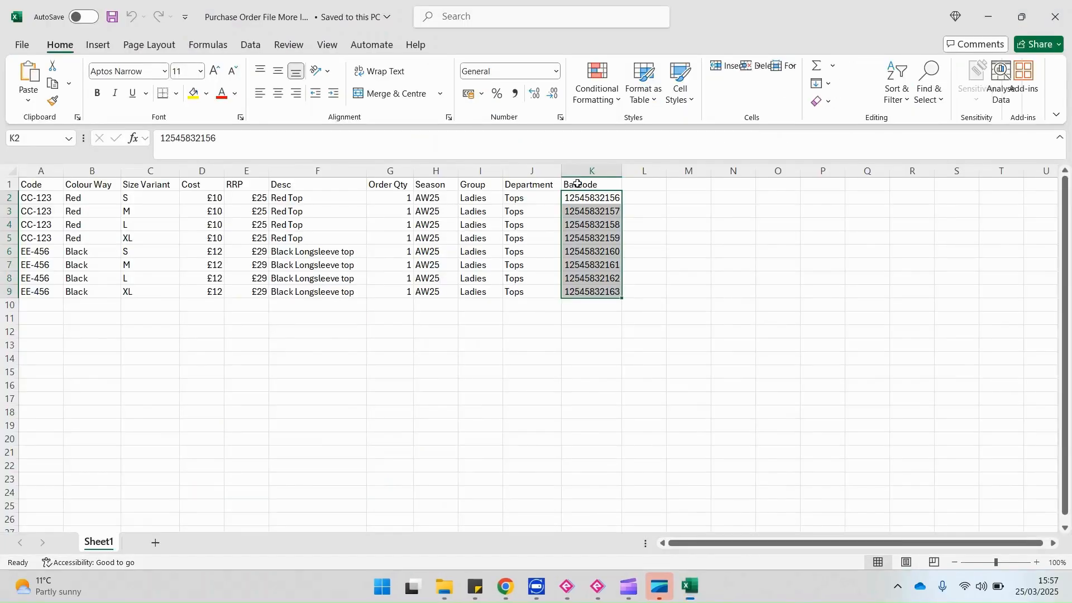
{"action": "left_click", "coordinate": [605, 329]}
{"action": "left_click", "coordinate": [578, 165]}
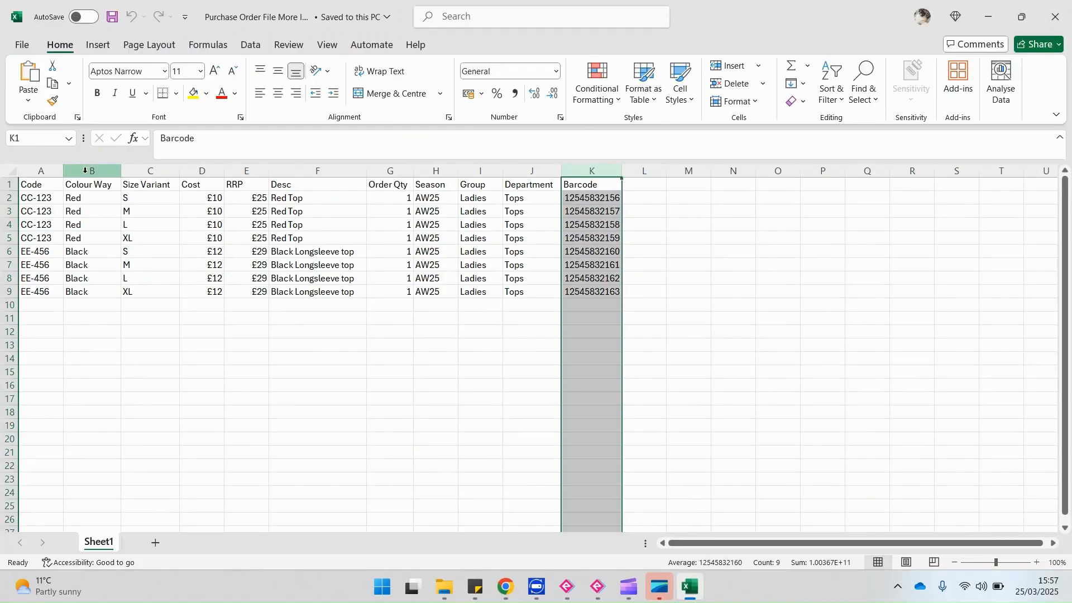
{"action": "left_click", "coordinate": [390, 168]}
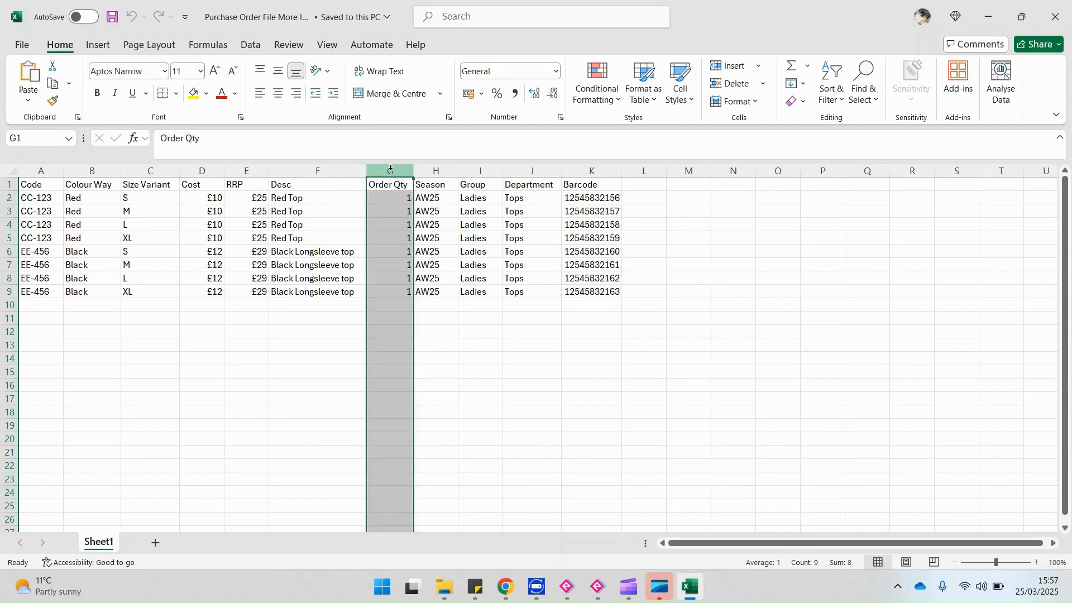
{"action": "left_click", "coordinate": [497, 428]}
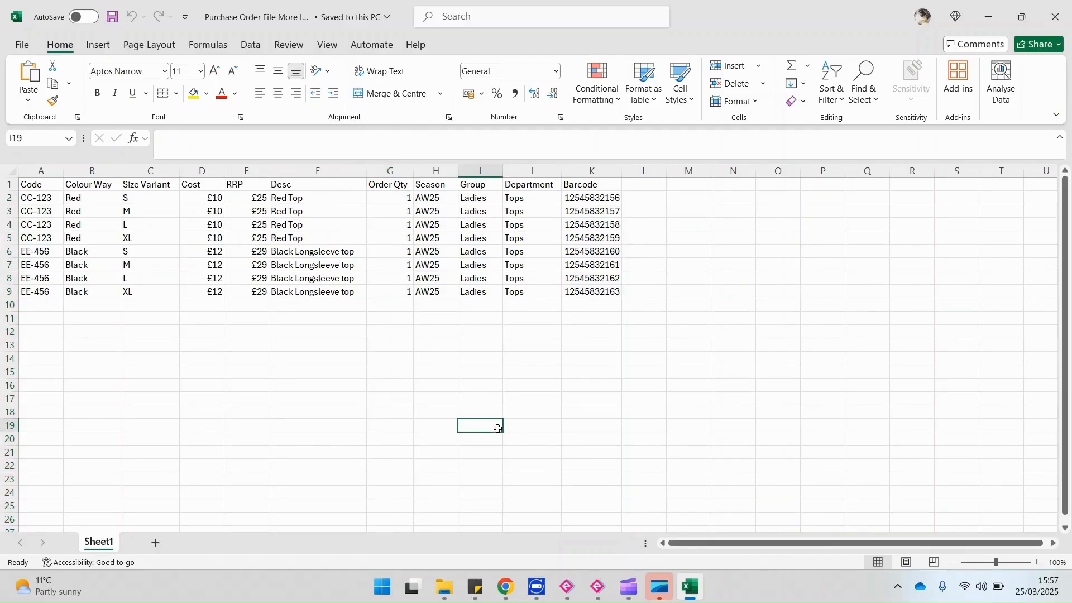
{"action": "left_click", "coordinate": [1046, 20]}
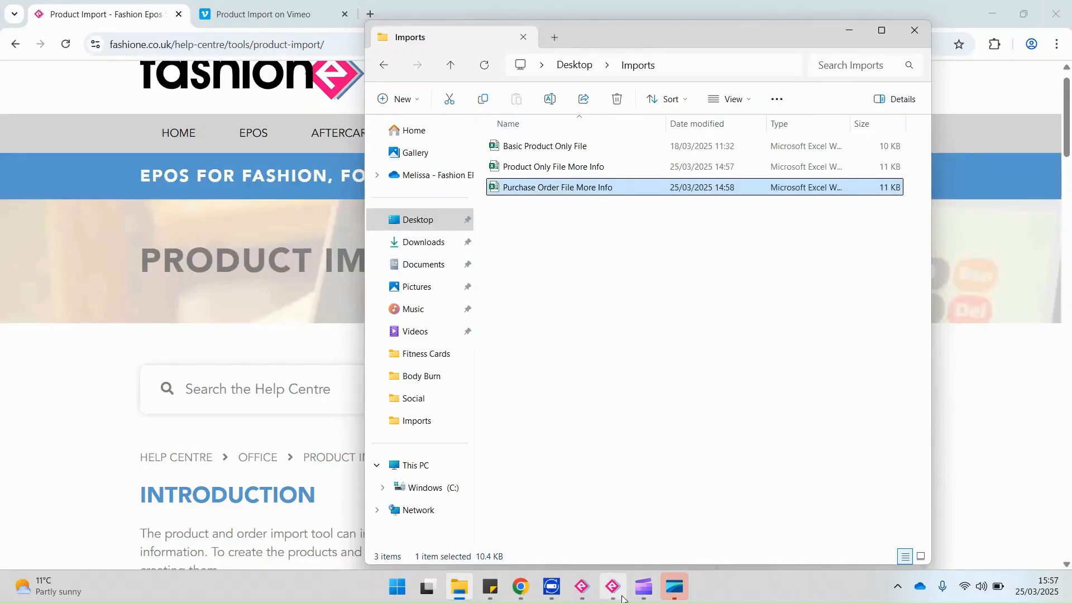
Step: Switch to Fashione Office, close the Style File window, and open the Product Import tool
{"action": "left_click", "coordinate": [582, 591]}
{"action": "mouse_move", "coordinate": [612, 597]}
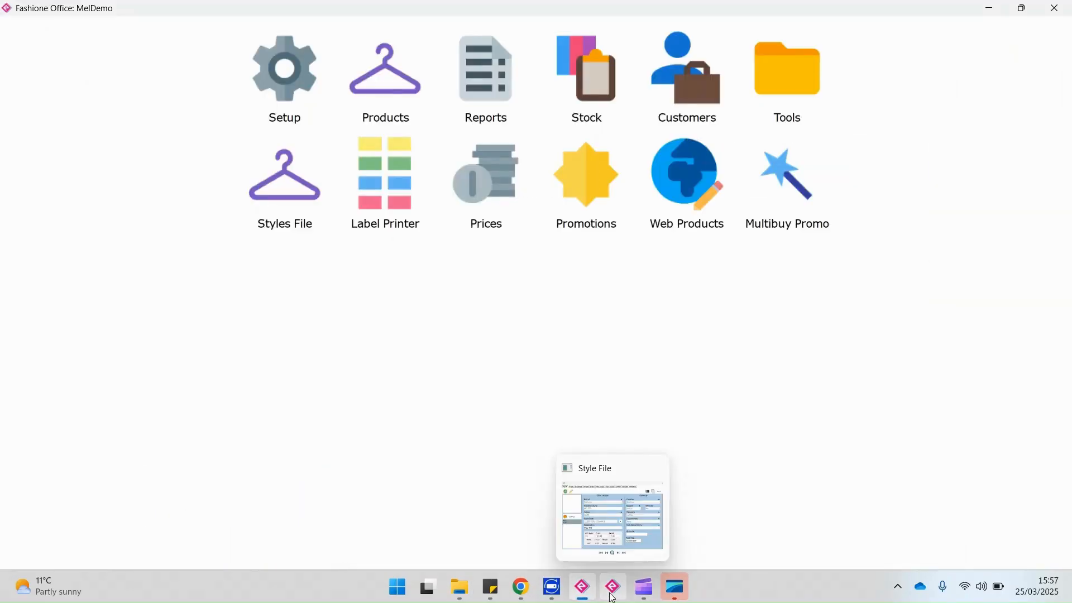
{"action": "left_click", "coordinate": [658, 465]}
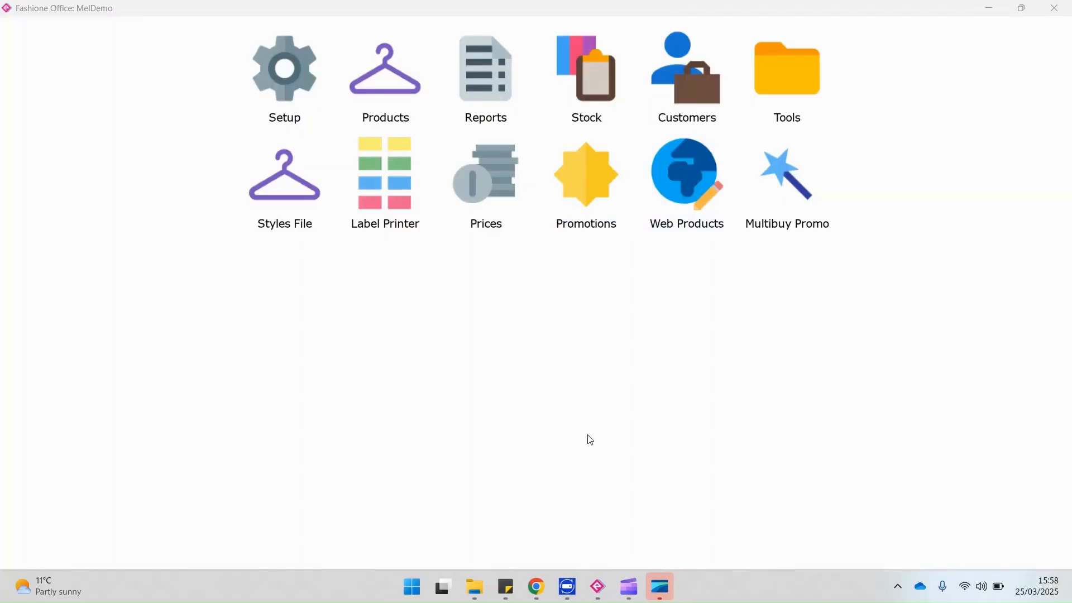
{"action": "left_click", "coordinate": [759, 77]}
{"action": "left_click", "coordinate": [468, 214]}
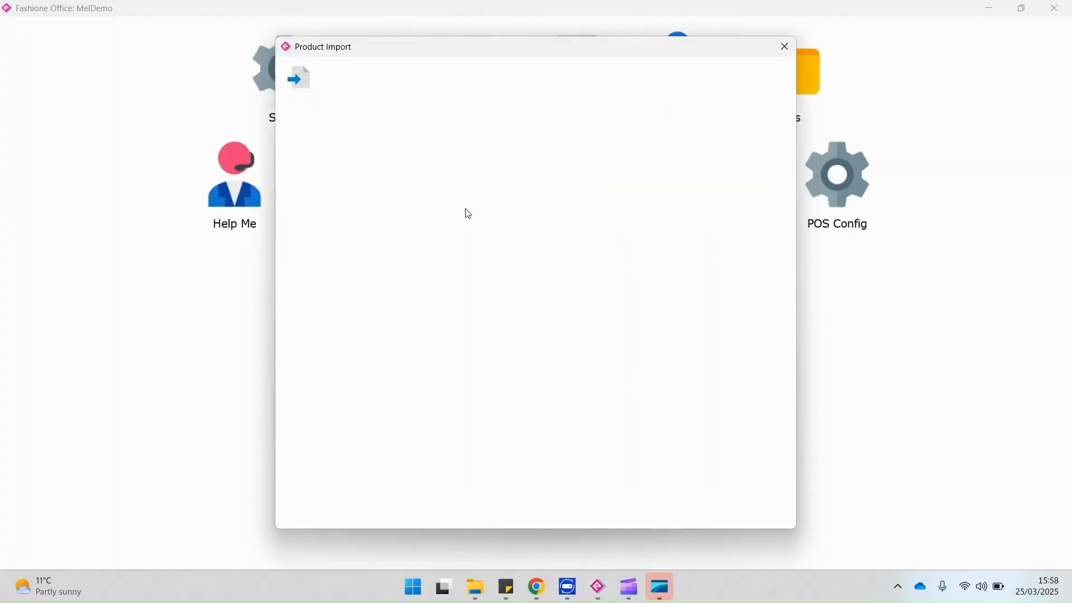
Step: Load the Purchase Order File More Info spreadsheet from the Imports folder into Product Import
{"action": "left_click", "coordinate": [296, 72]}
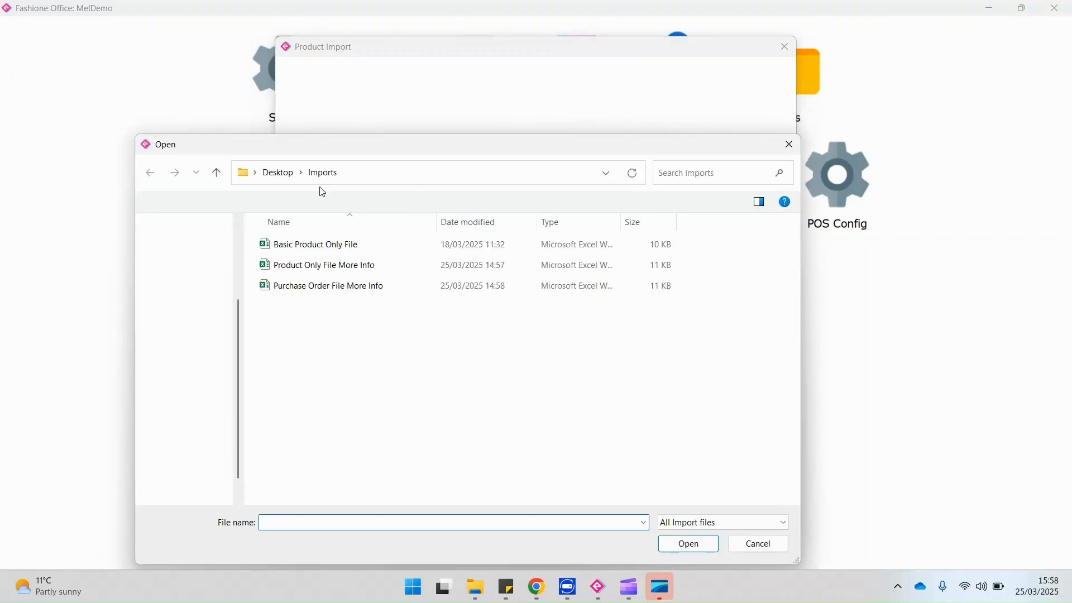
{"action": "left_click", "coordinate": [317, 293]}
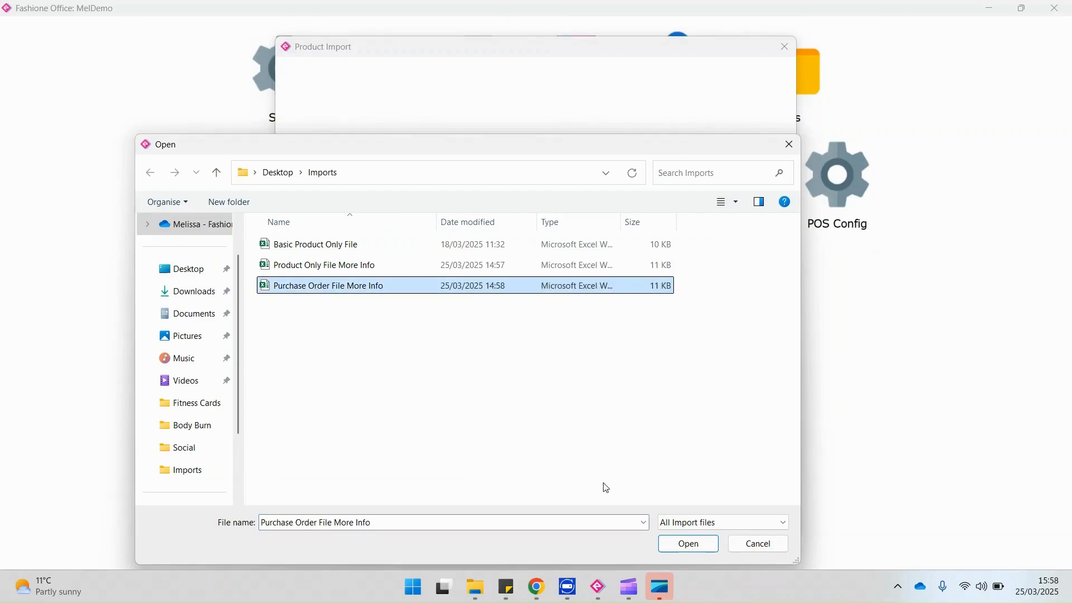
{"action": "left_click", "coordinate": [692, 548]}
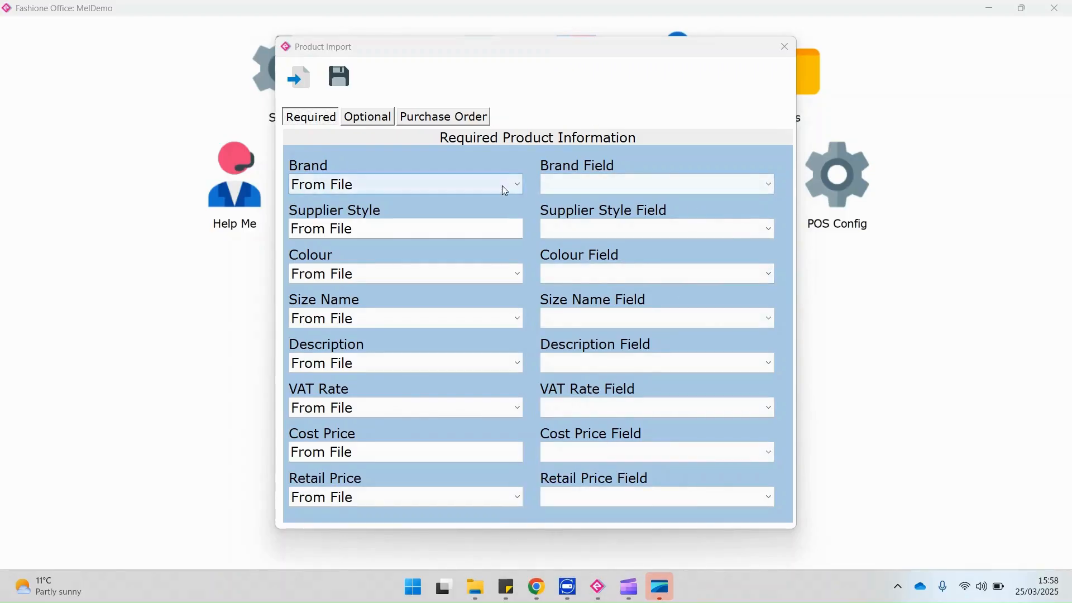
Step: Reopen Purchase Order File More Info in Excel for reference, and minimise it and the Imports folder window
{"action": "left_click", "coordinate": [481, 590]}
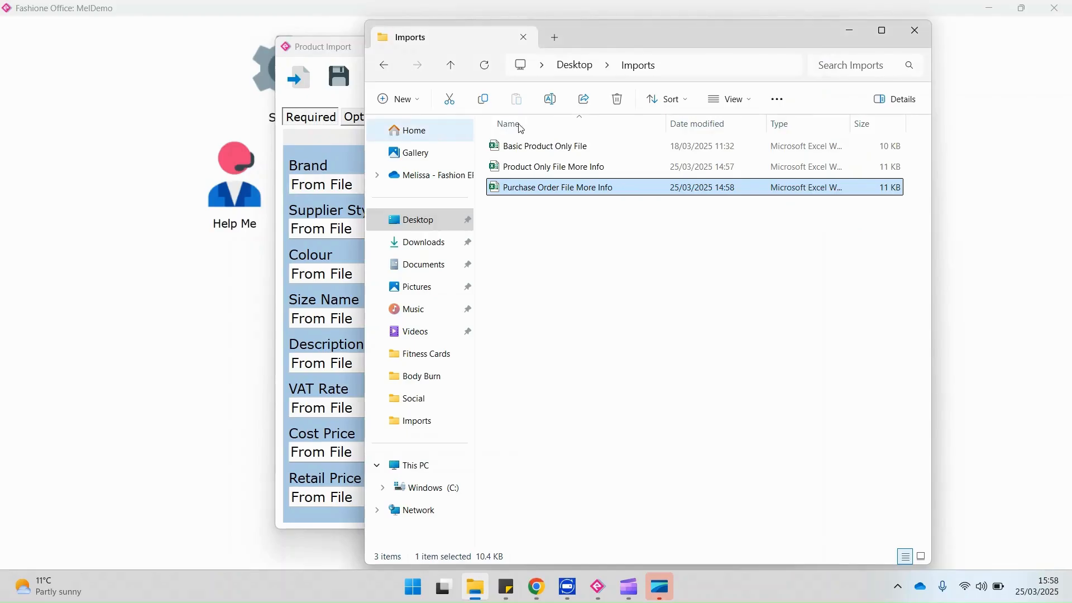
{"action": "double_click", "coordinate": [527, 195]}
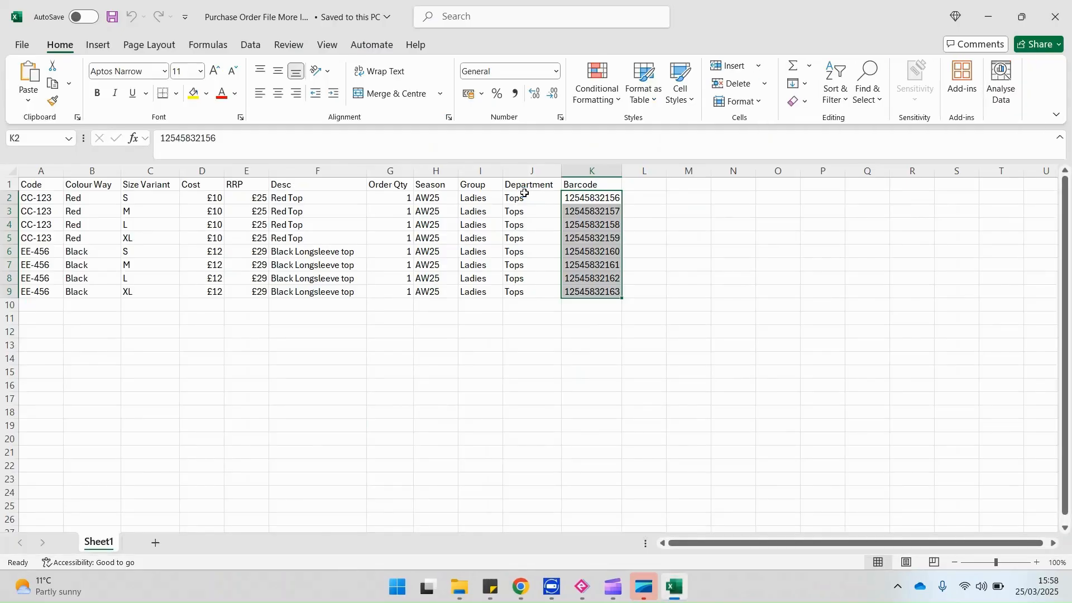
{"action": "left_click", "coordinate": [984, 20]}
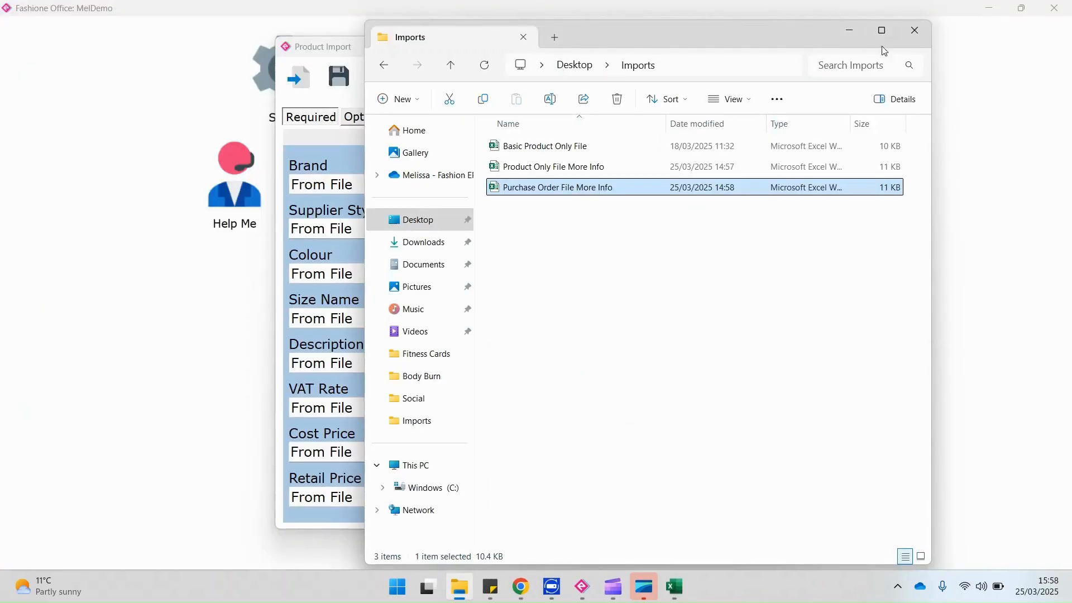
{"action": "left_click", "coordinate": [849, 31]}
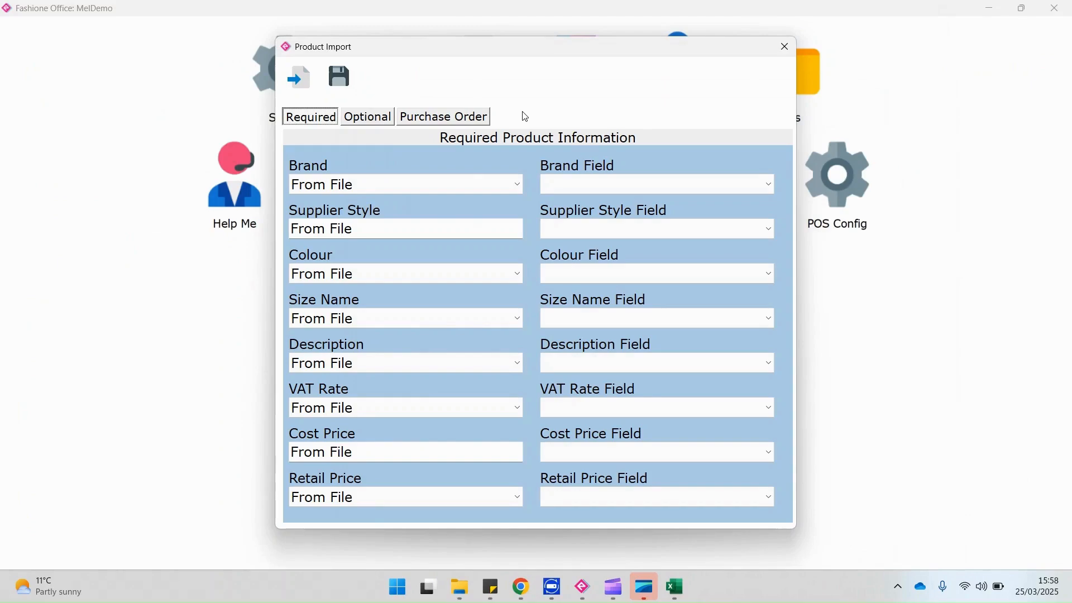
Step: Set the Brand source to From System and choose Barbour as the brand
{"action": "left_click", "coordinate": [448, 186]}
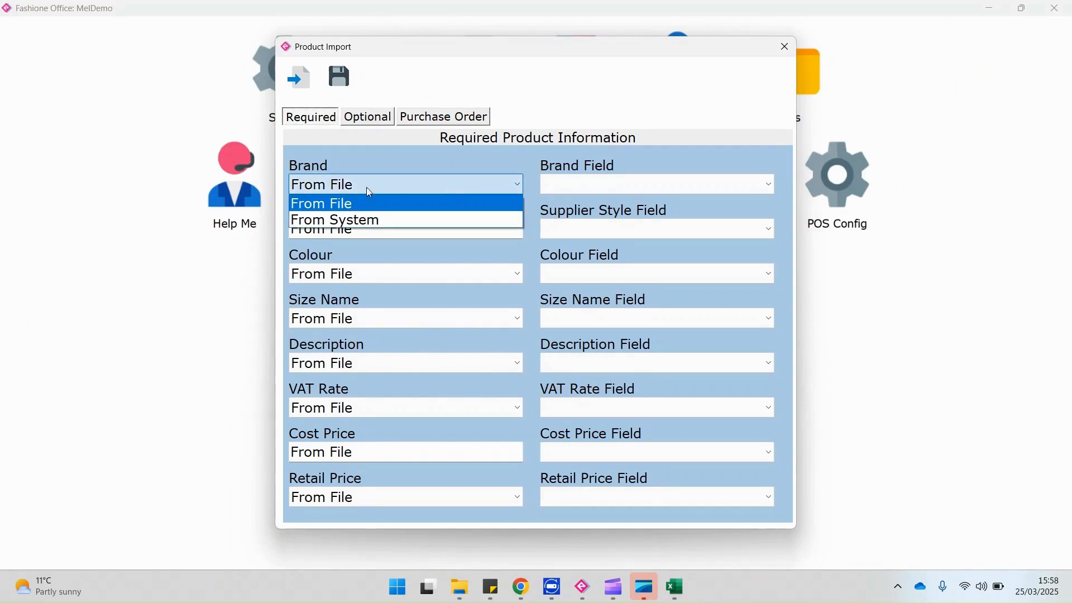
{"action": "left_click", "coordinate": [336, 221]}
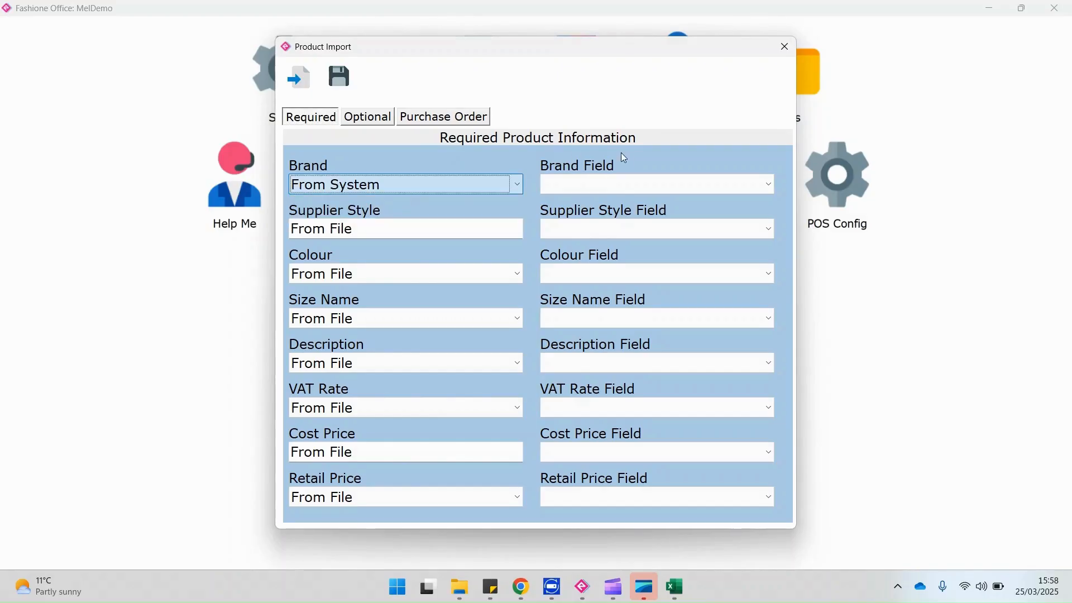
{"action": "left_click", "coordinate": [610, 186]}
{"action": "left_click", "coordinate": [582, 250]}
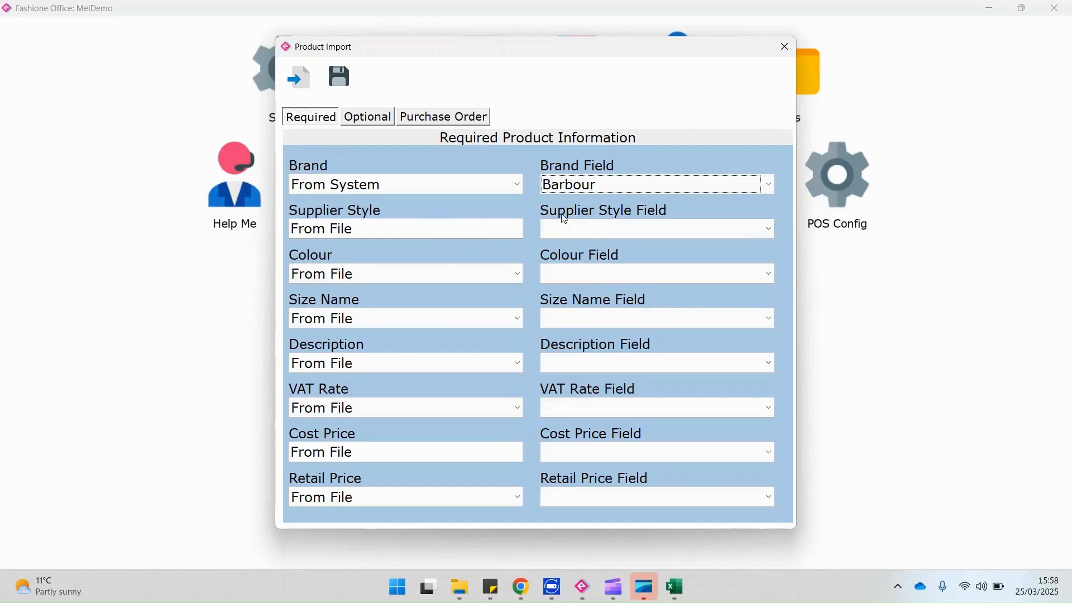
Step: Map the supplier style to the Code column and, keeping Colour as From File, map it to Colour Way
{"action": "left_click", "coordinate": [592, 228]}
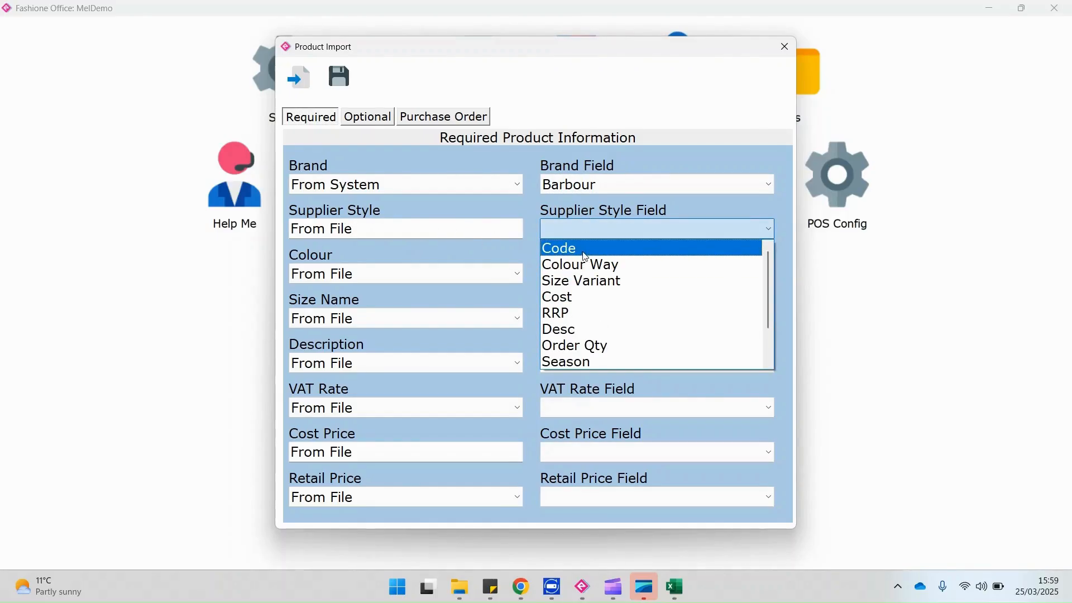
{"action": "left_click", "coordinate": [562, 249]}
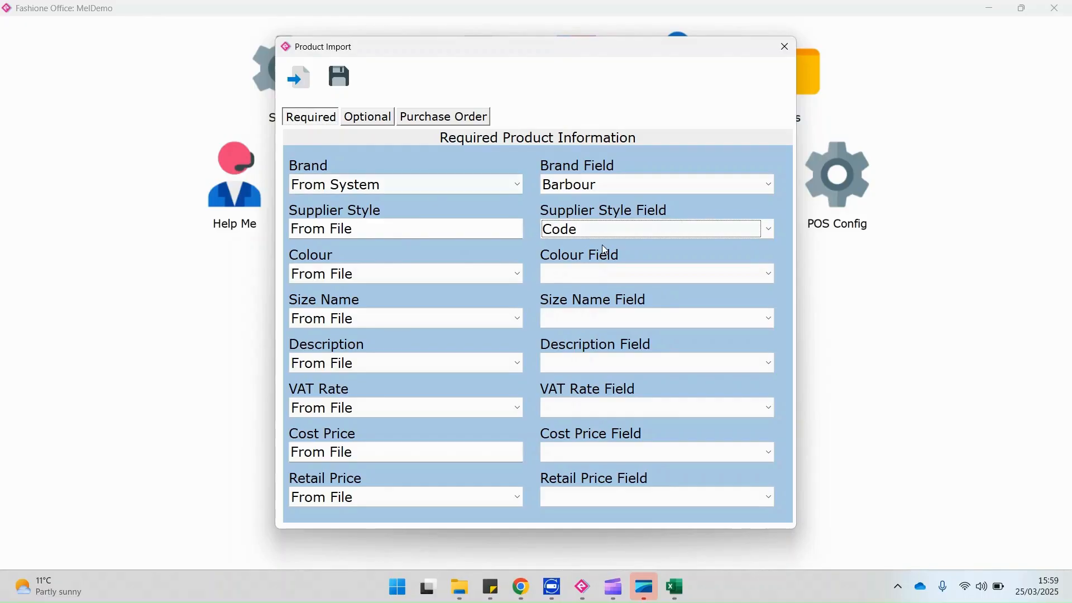
{"action": "left_click", "coordinate": [445, 274]}
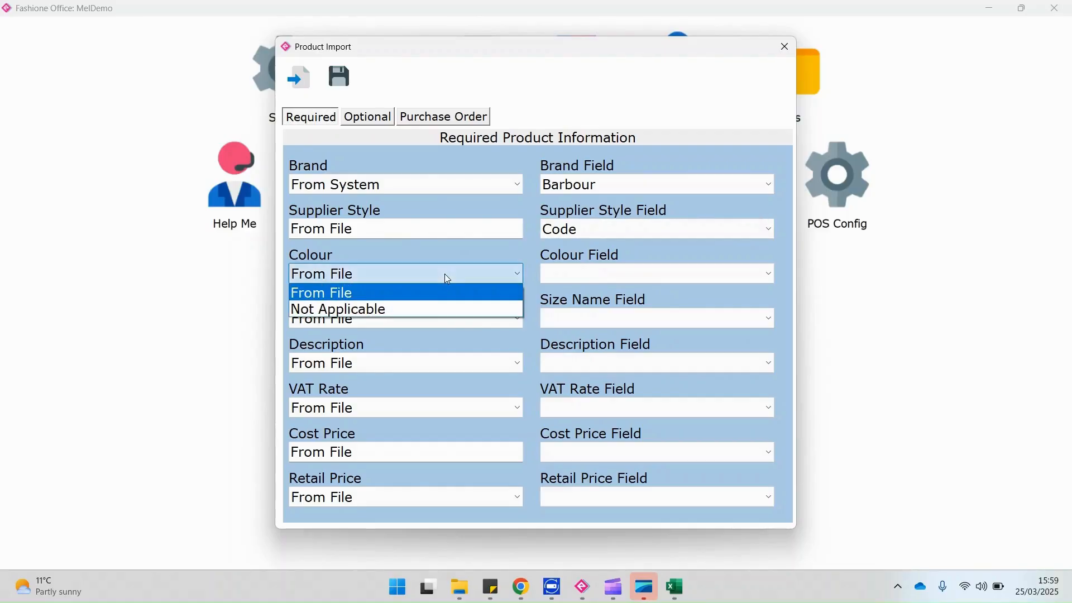
{"action": "left_click", "coordinate": [454, 250]}
{"action": "left_click", "coordinate": [548, 274]}
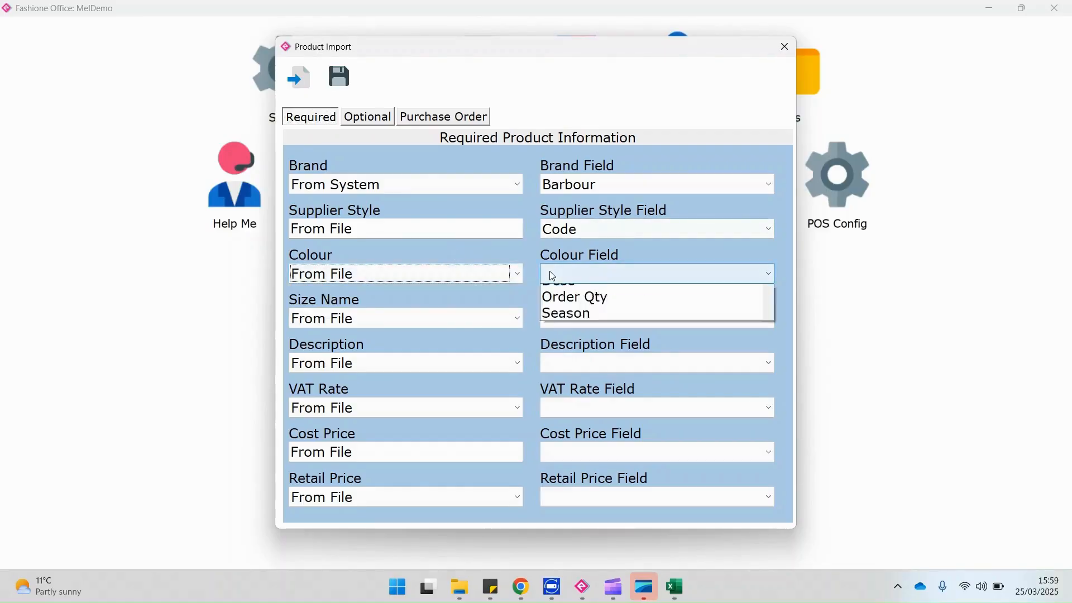
{"action": "left_click", "coordinate": [564, 310]}
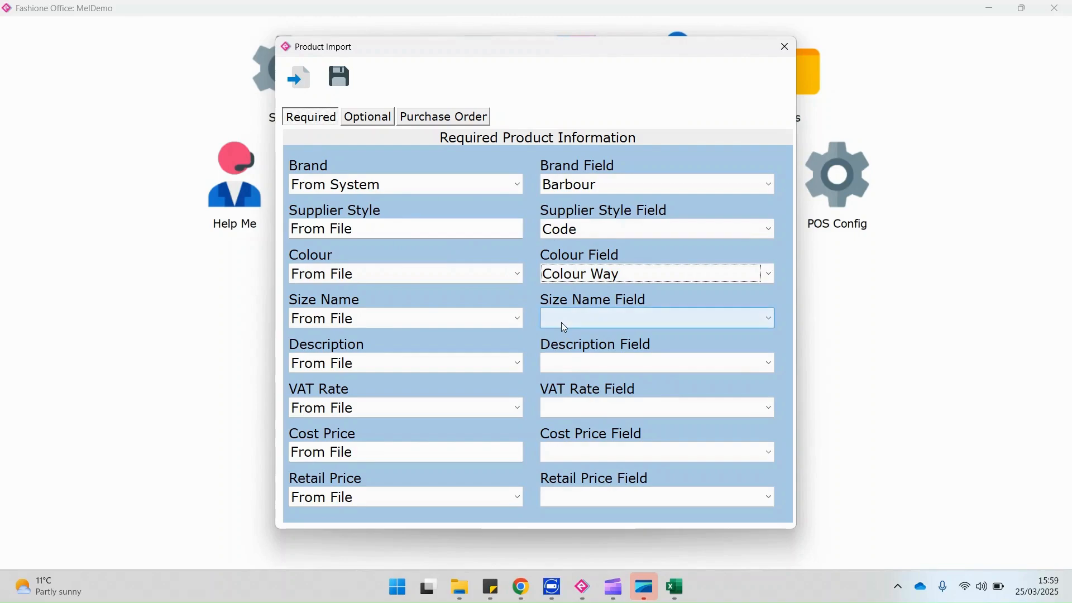
Step: Map the size name to the Size Variant column and the description to the Desc column
{"action": "left_click", "coordinate": [561, 318]}
{"action": "left_click", "coordinate": [573, 374]}
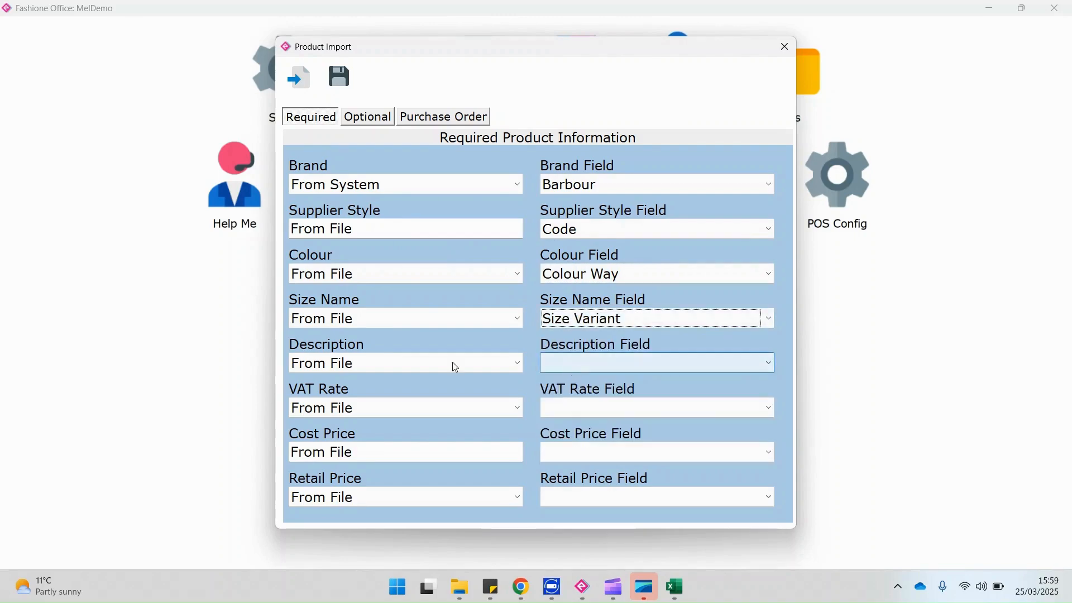
{"action": "left_click", "coordinate": [563, 365]}
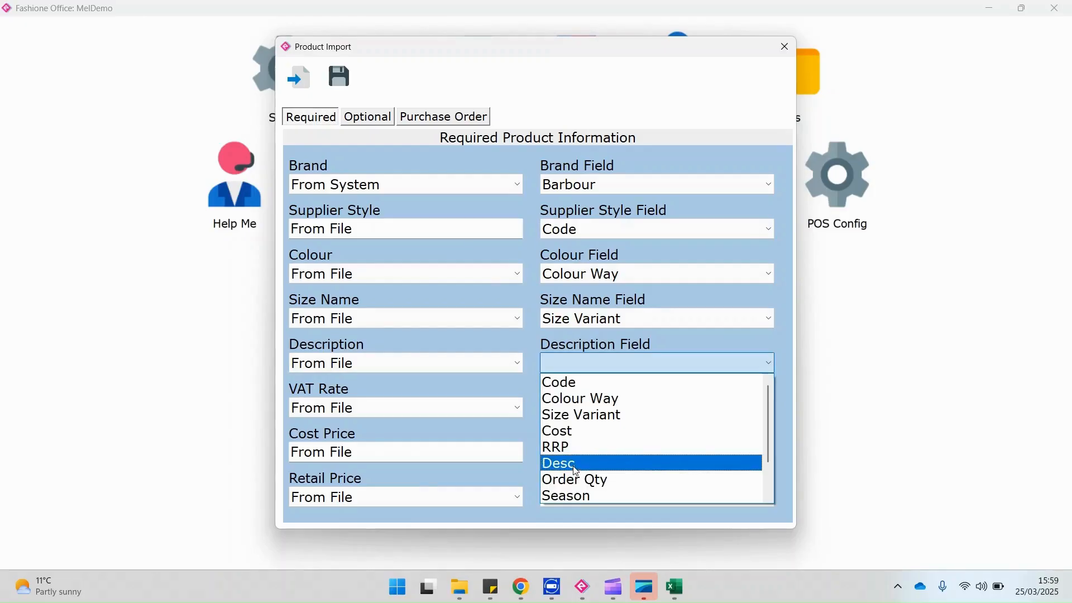
{"action": "left_click", "coordinate": [581, 466]}
{"action": "left_click", "coordinate": [575, 417]}
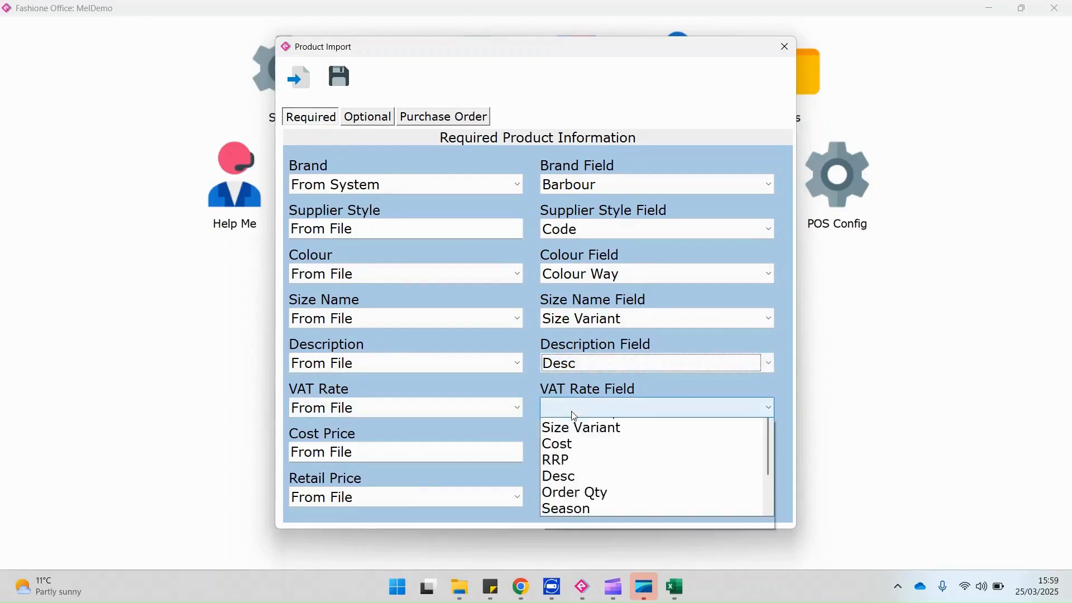
{"action": "left_click_drag", "start_coordinate": [769, 465], "coordinate": [767, 442]}
{"action": "left_click", "coordinate": [751, 387]}
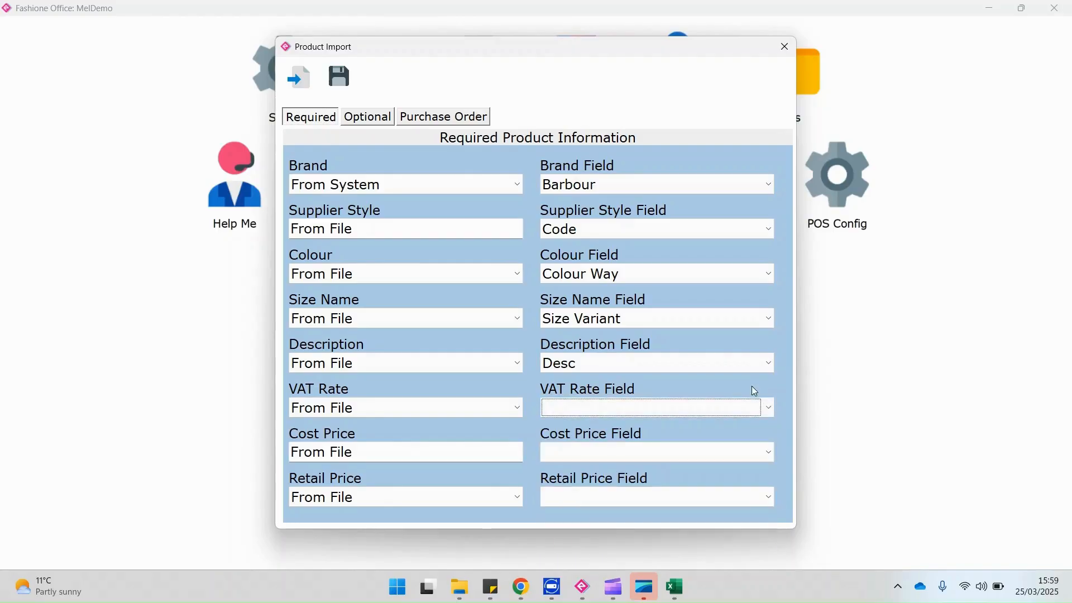
Step: Set the VAT Rate source to From System and choose UK20 as the rate
{"action": "left_click", "coordinate": [499, 408]}
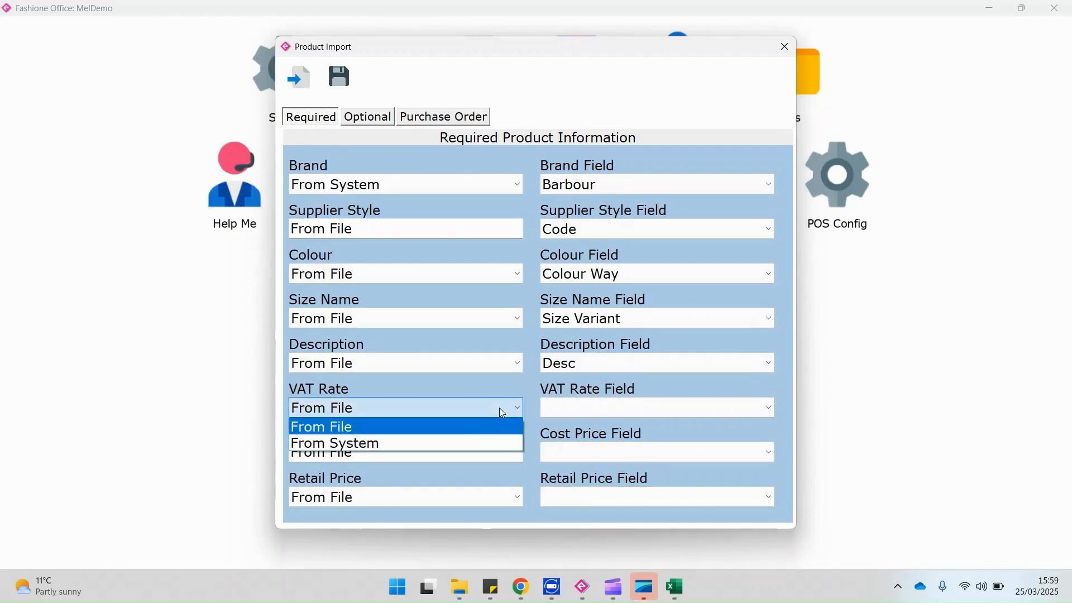
{"action": "left_click", "coordinate": [463, 443]}
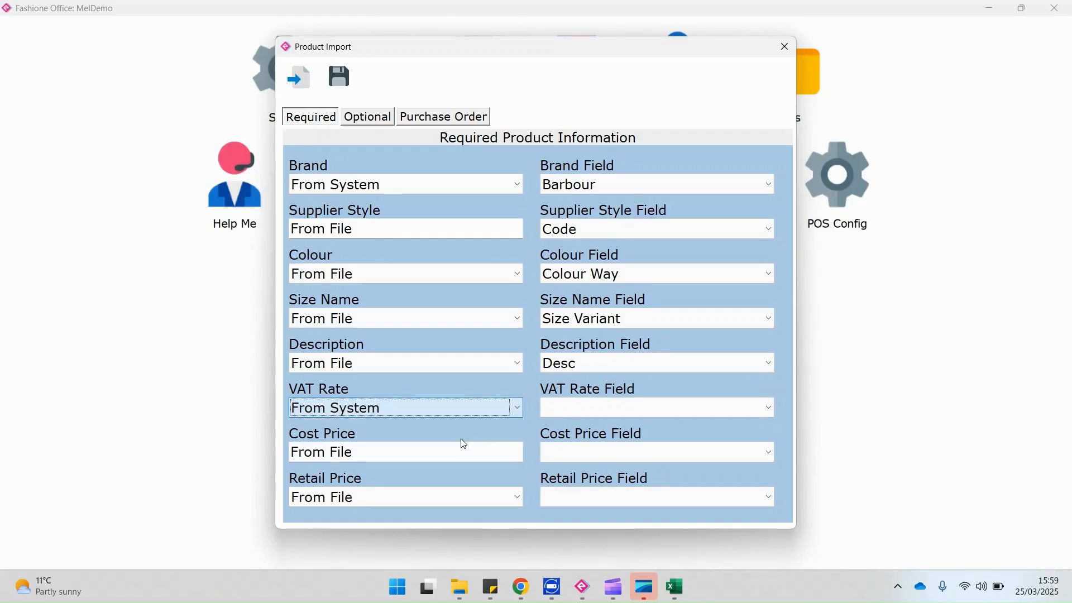
{"action": "left_click", "coordinate": [642, 412]}
{"action": "left_click", "coordinate": [625, 428]}
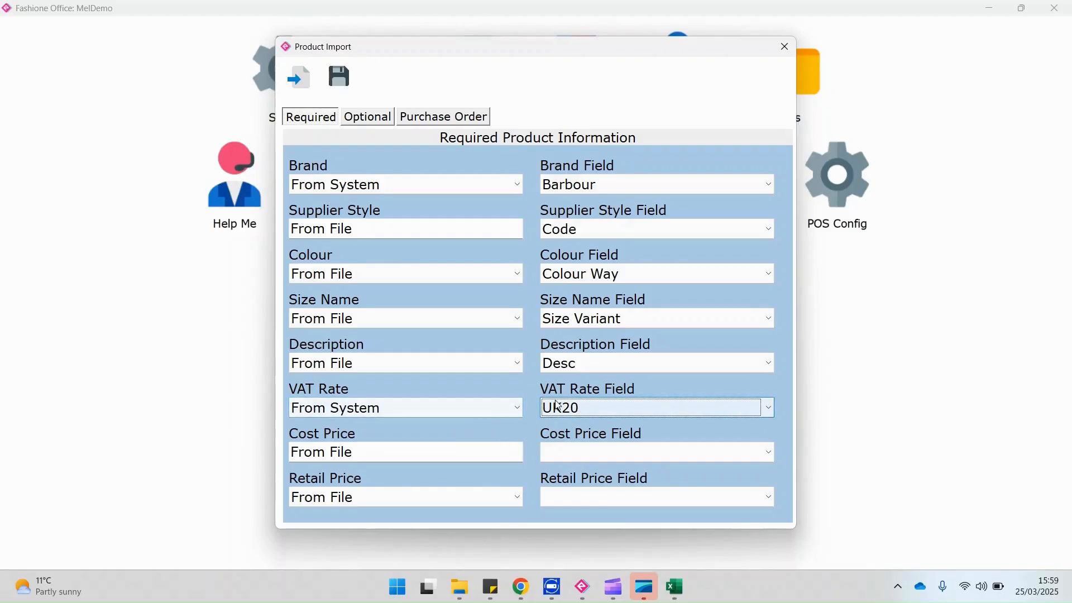
Step: Map the cost price to the Cost column and the retail price to the RRP column
{"action": "left_click", "coordinate": [570, 451]}
{"action": "left_click", "coordinate": [596, 518]}
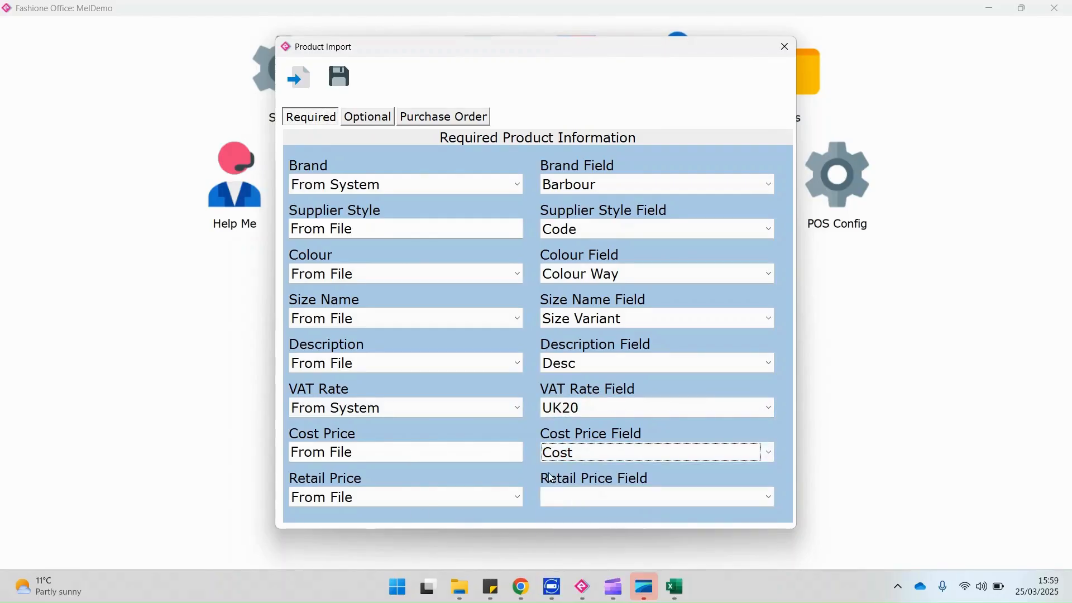
{"action": "left_click", "coordinate": [568, 499]}
{"action": "left_click", "coordinate": [565, 431]}
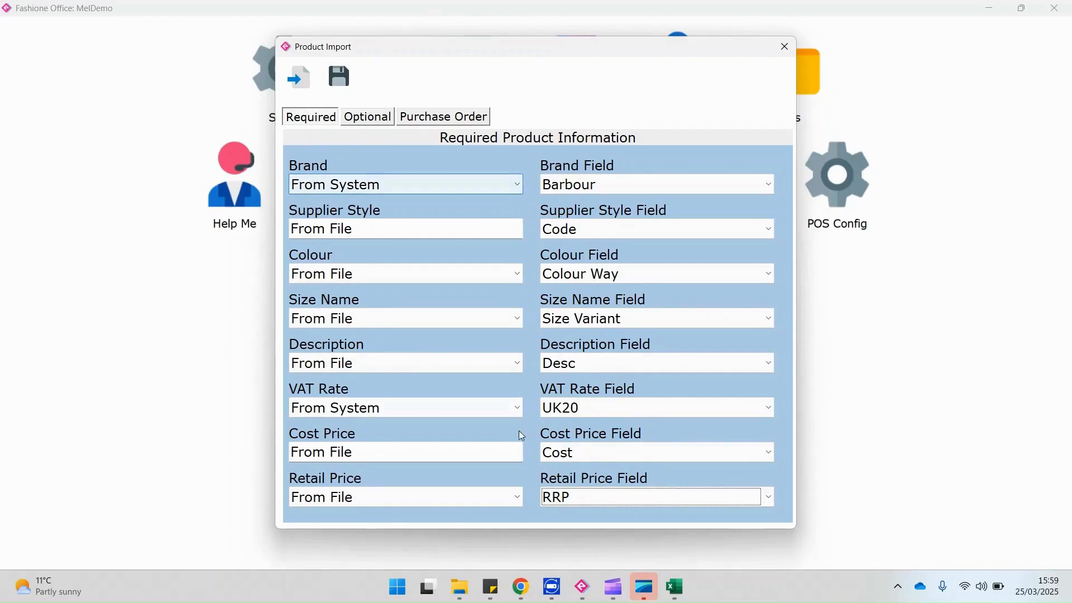
Step: In the optional product information, set the Supplier source to From System and choose Barbour as the supplier
{"action": "left_click", "coordinate": [360, 117]}
{"action": "left_click", "coordinate": [418, 184]}
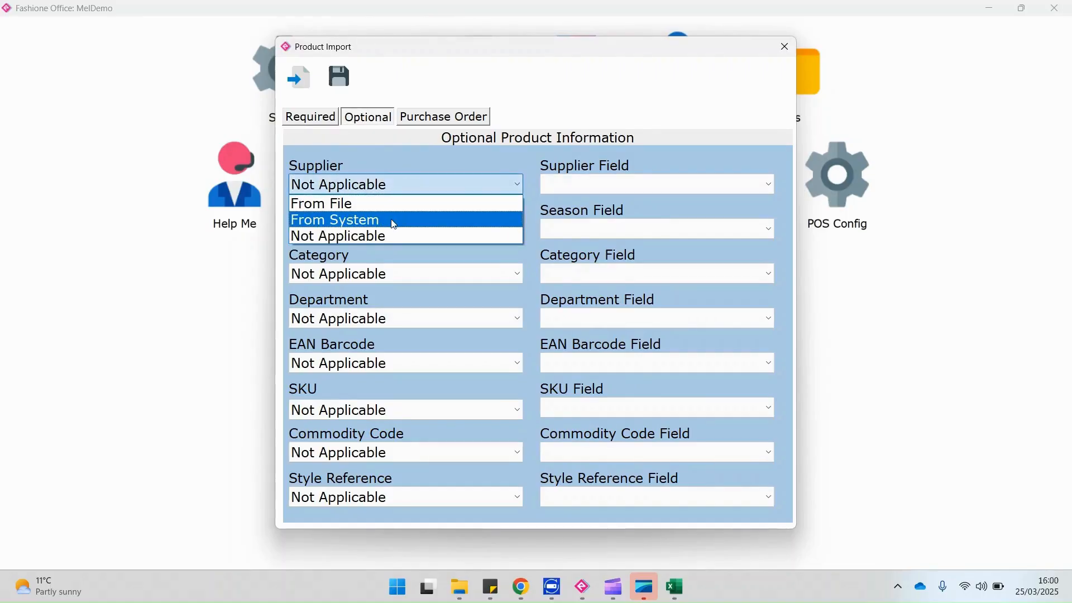
{"action": "left_click", "coordinate": [442, 221]}
{"action": "left_click", "coordinate": [600, 185]}
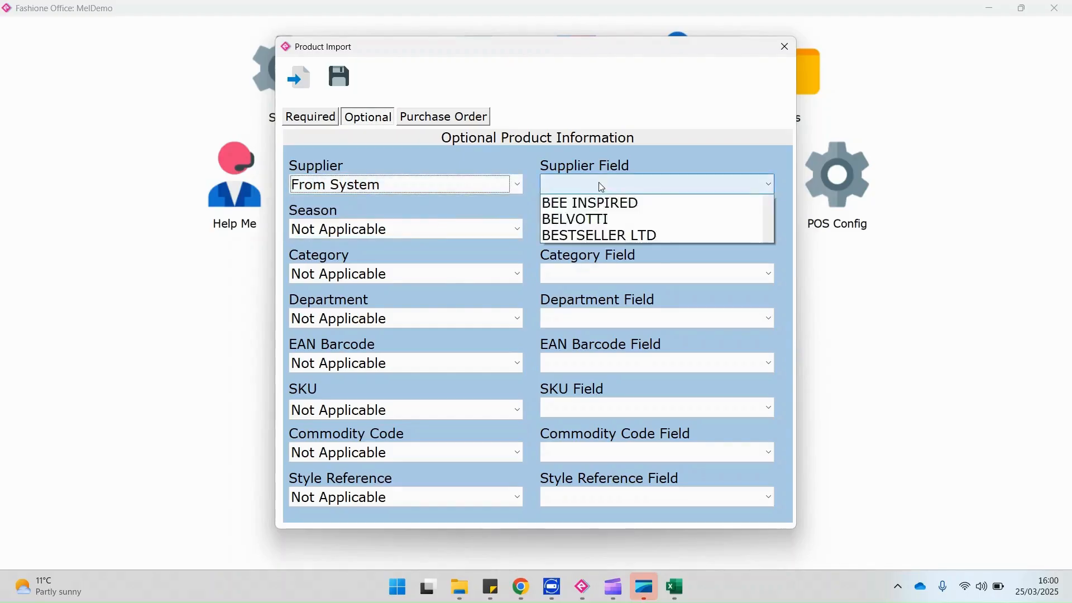
{"action": "left_click", "coordinate": [580, 270]}
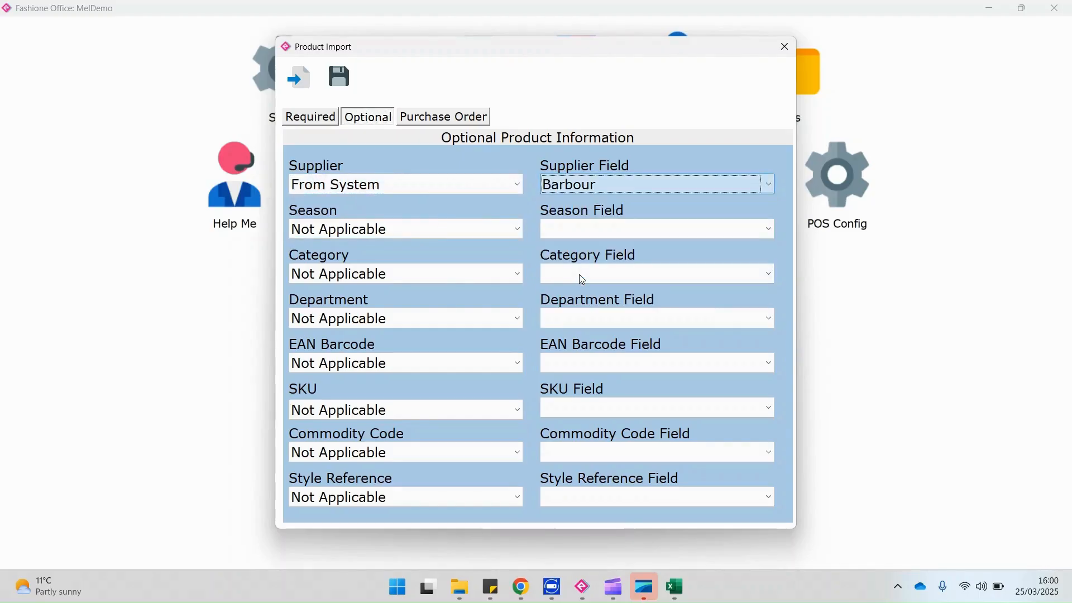
Step: Set the optional Season source to From File and map it to the Season column
{"action": "left_click", "coordinate": [445, 229]}
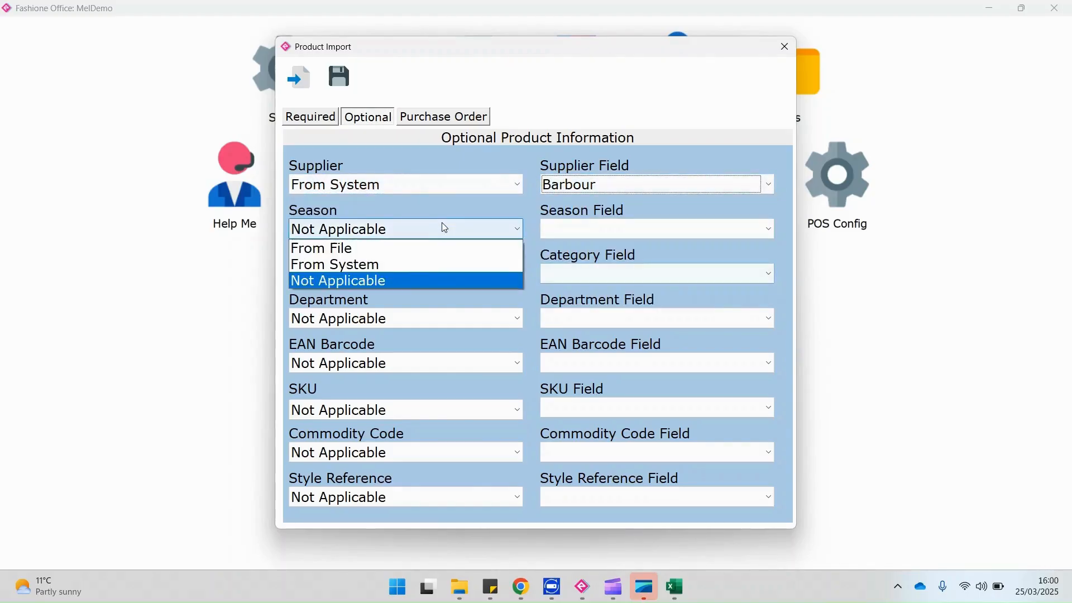
{"action": "left_click", "coordinate": [424, 248]}
{"action": "left_click", "coordinate": [618, 228]}
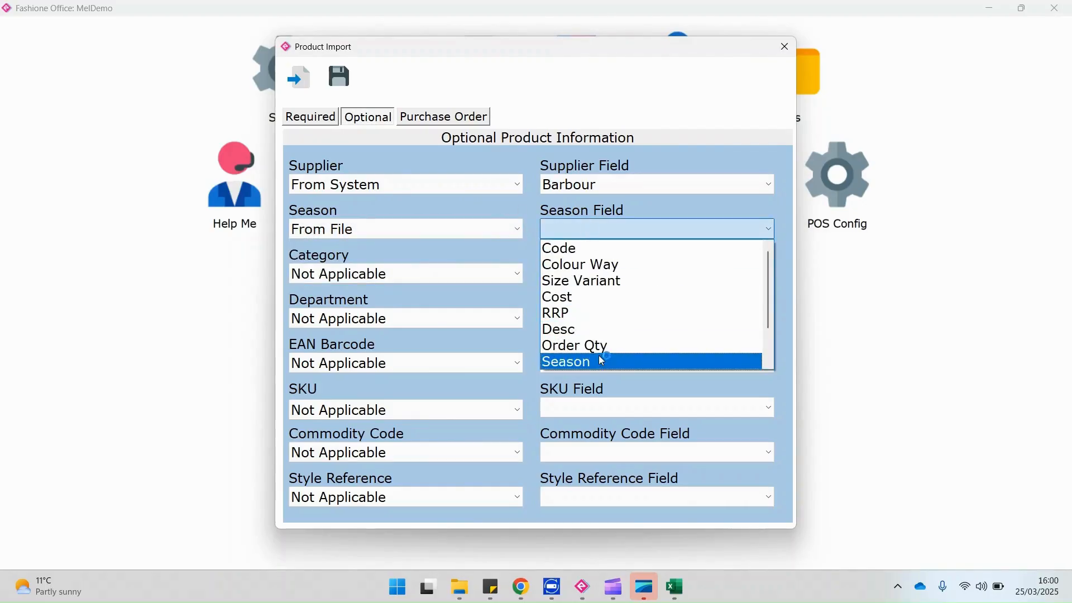
{"action": "left_click", "coordinate": [602, 363]}
Step: Set the Category source to From File and map it to the Group column
{"action": "left_click", "coordinate": [477, 274]}
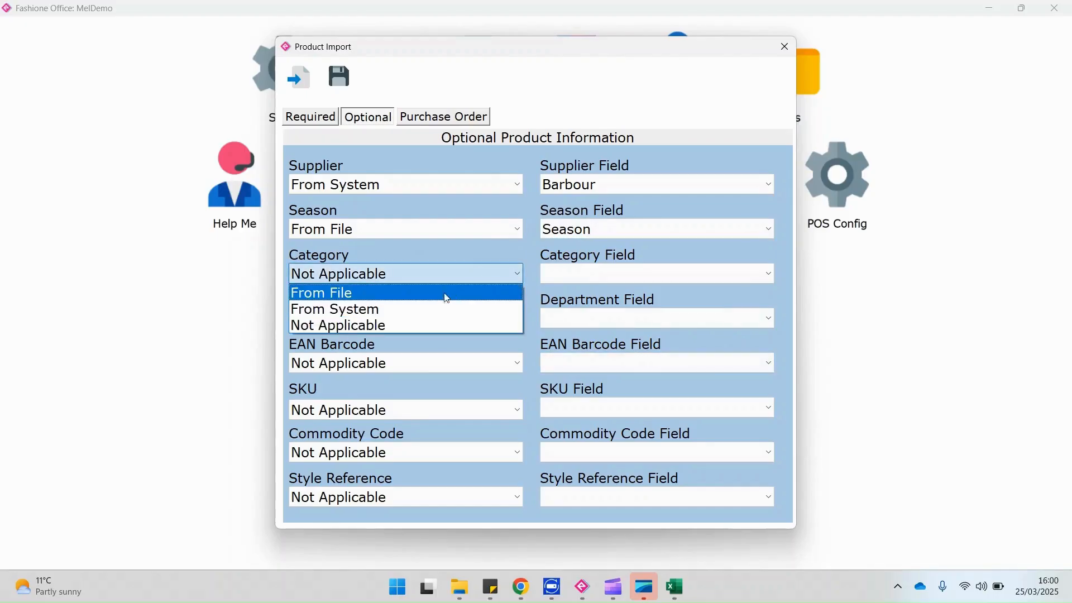
{"action": "left_click", "coordinate": [441, 302]}
{"action": "left_click", "coordinate": [604, 276]}
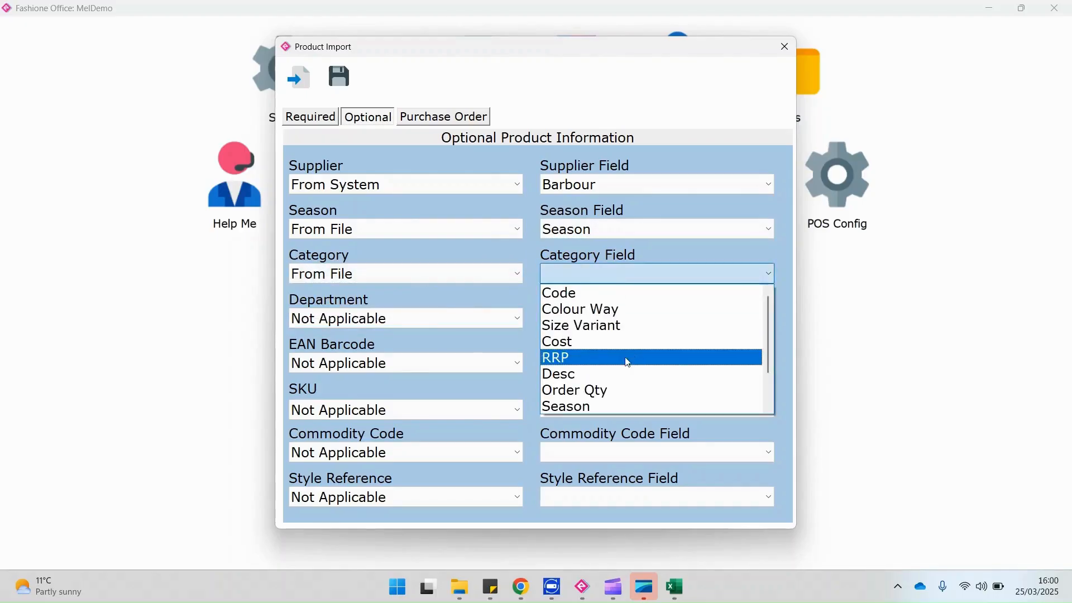
{"action": "left_click_drag", "start_coordinate": [769, 364], "coordinate": [770, 393]}
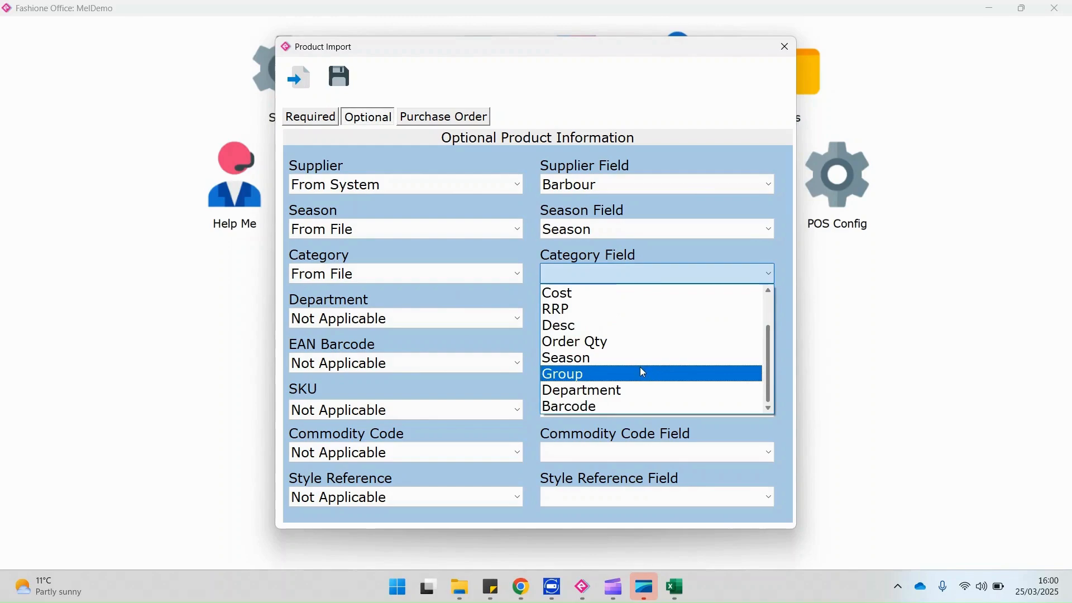
{"action": "left_click", "coordinate": [640, 373]}
Step: Set the Department source to From File and map it to the Department column
{"action": "left_click", "coordinate": [492, 316]}
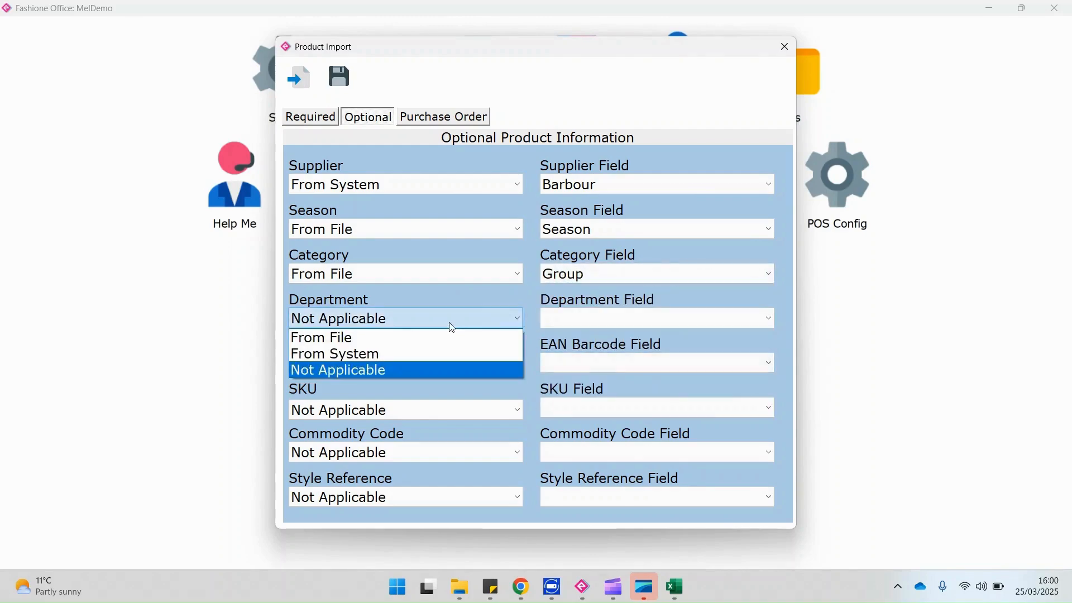
{"action": "left_click", "coordinate": [445, 337]}
{"action": "left_click", "coordinate": [659, 318]}
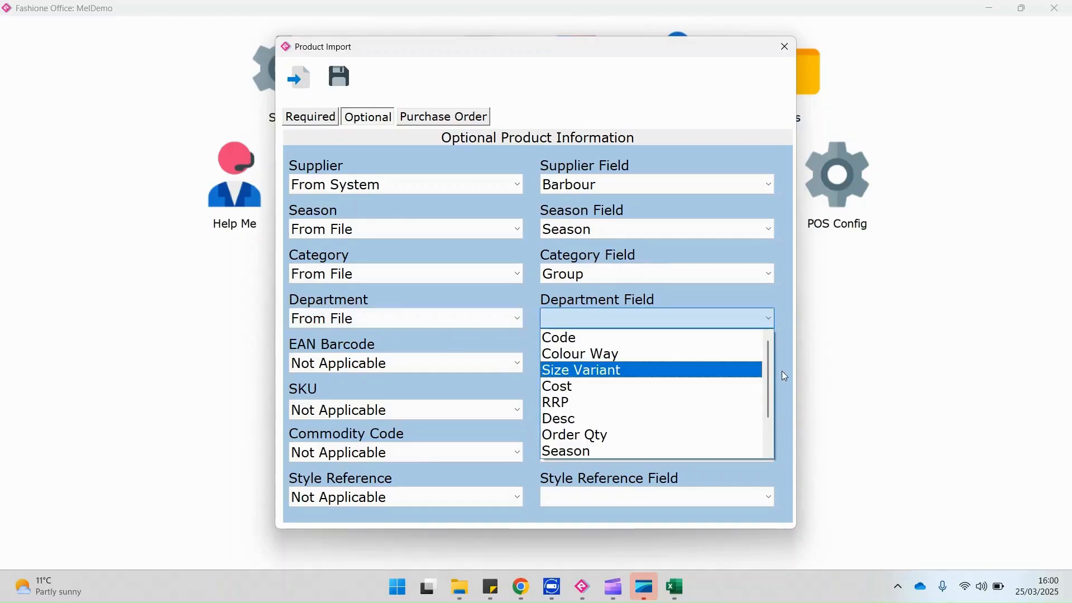
{"action": "left_click_drag", "start_coordinate": [768, 377], "coordinate": [776, 423]}
{"action": "left_click", "coordinate": [642, 433]}
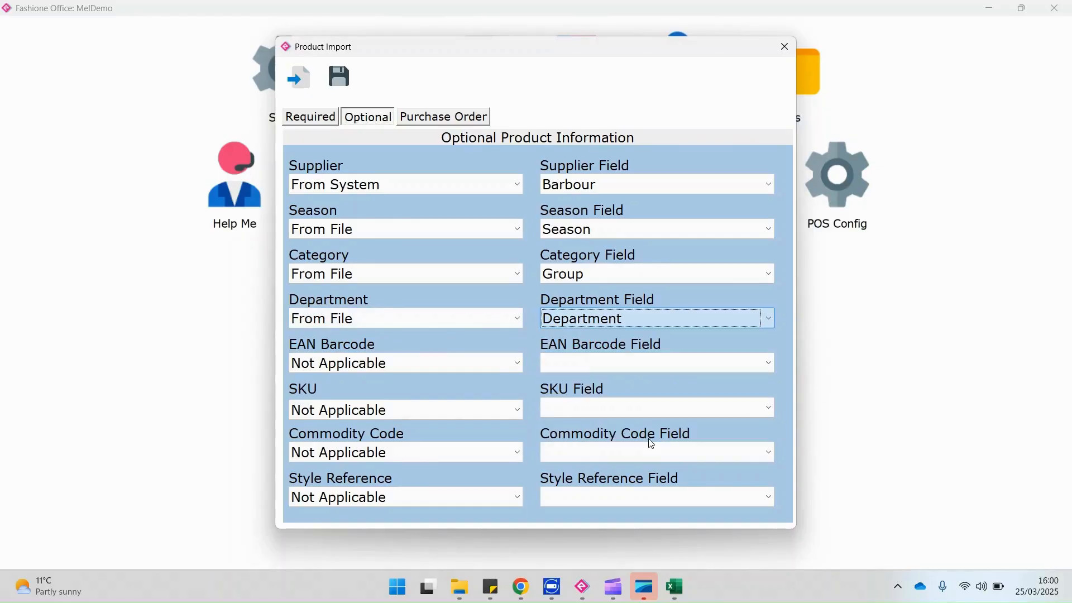
Step: Set the EAN Barcode source to From File and map it to the Barcode column
{"action": "left_click", "coordinate": [411, 365]}
{"action": "left_click", "coordinate": [414, 379]}
{"action": "left_click", "coordinate": [592, 364]}
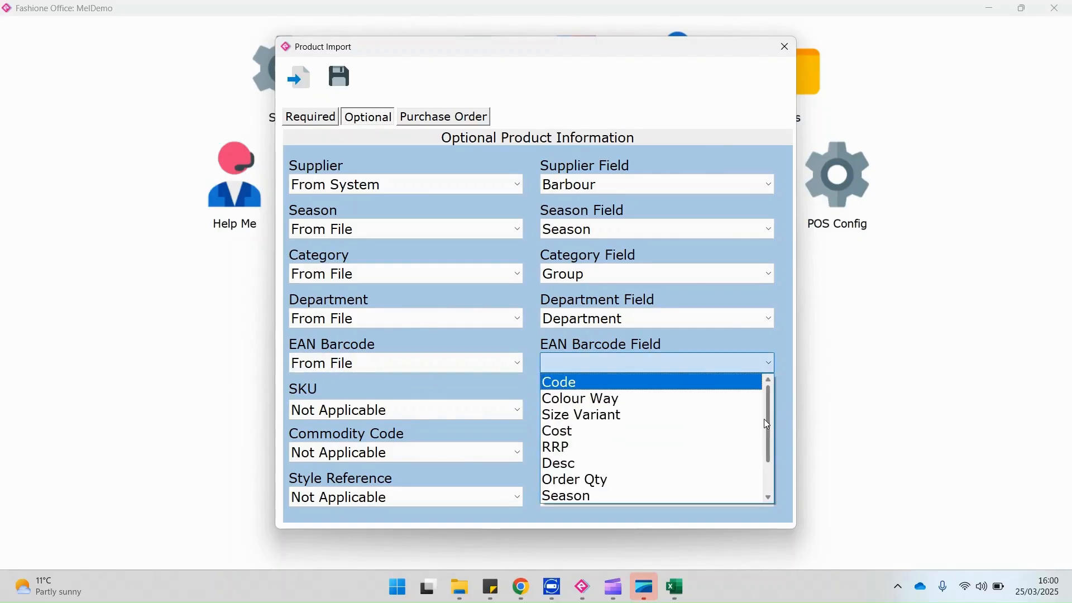
{"action": "left_click_drag", "start_coordinate": [767, 424], "coordinate": [766, 467]}
{"action": "left_click", "coordinate": [611, 493]}
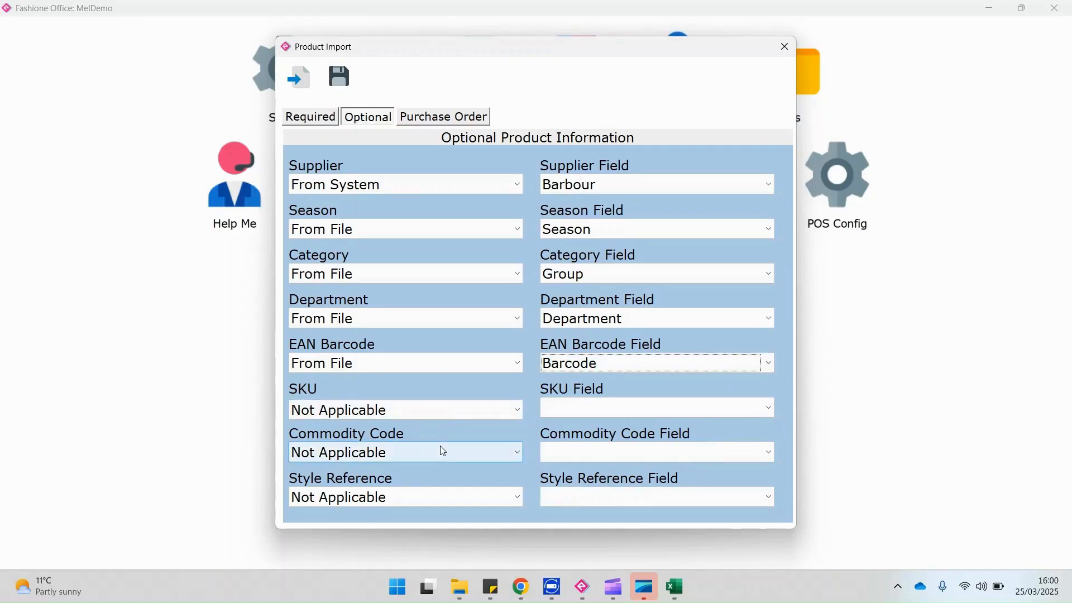
Step: In the purchase order settings, set Order Period / Season to From File and map it to the Season column
{"action": "left_click", "coordinate": [441, 116]}
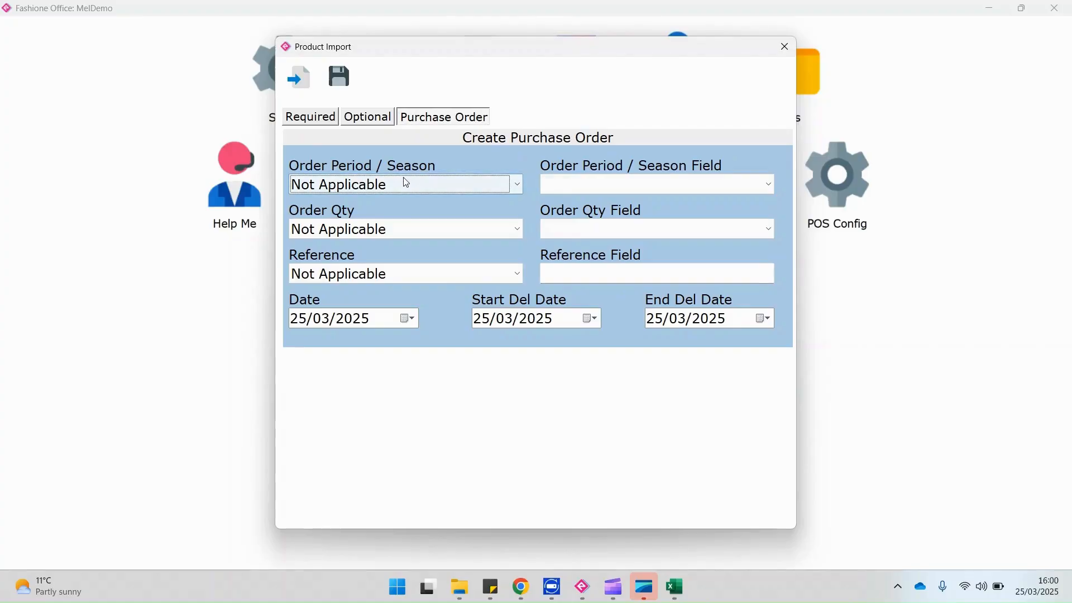
{"action": "left_click", "coordinate": [403, 176]}
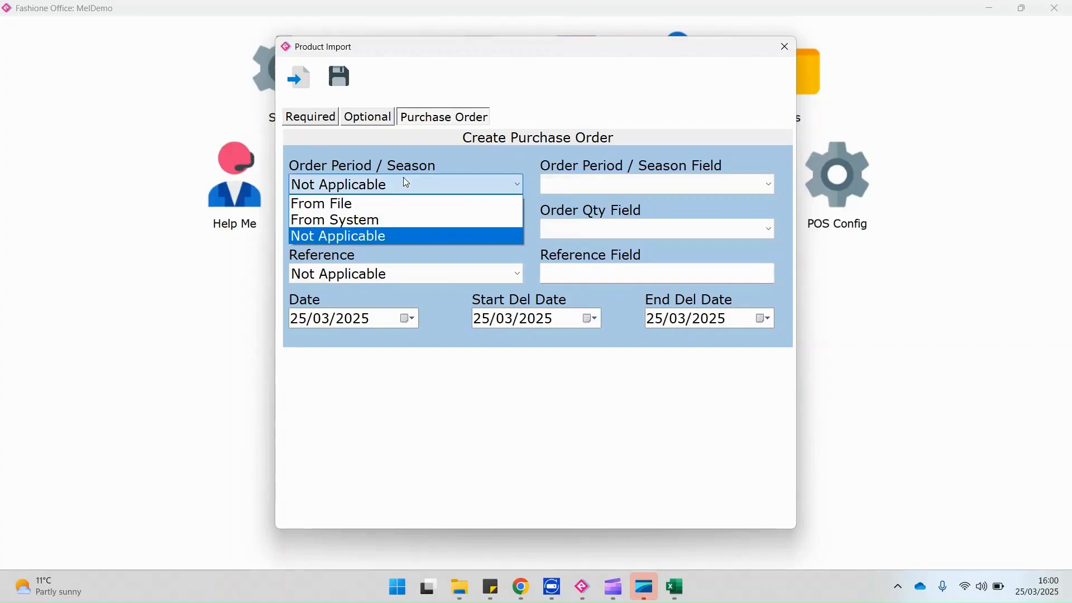
{"action": "left_click", "coordinate": [369, 219]}
{"action": "left_click", "coordinate": [461, 186]}
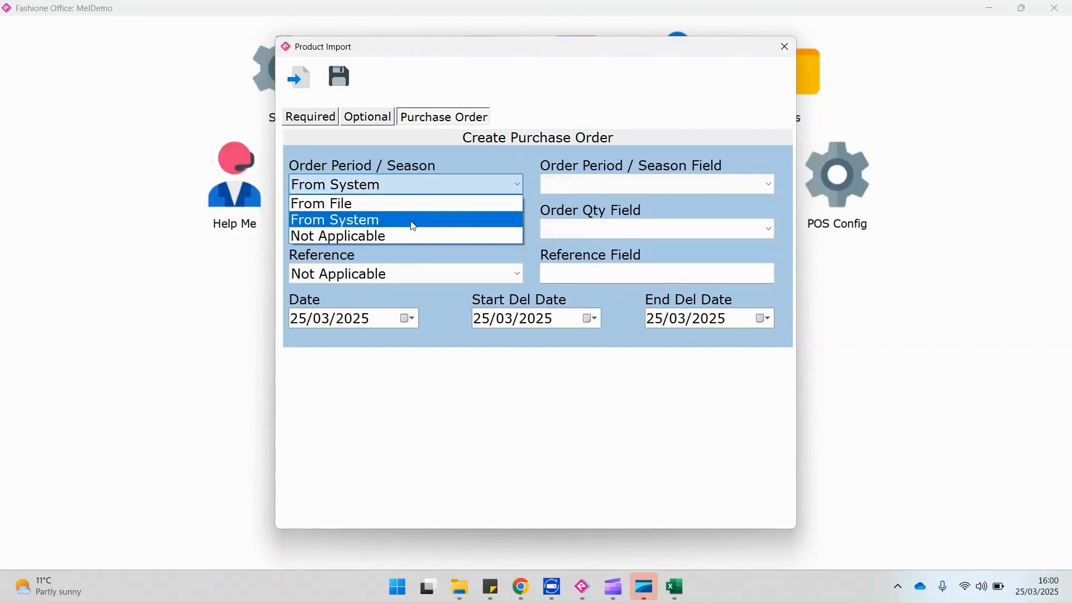
{"action": "left_click", "coordinate": [418, 205]}
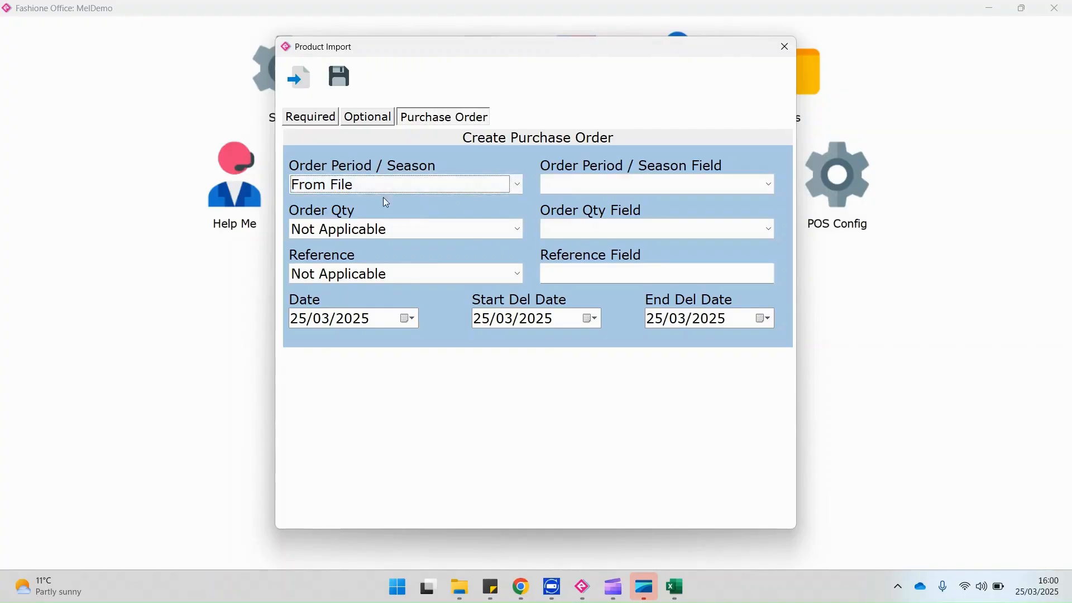
{"action": "left_click", "coordinate": [571, 184]}
{"action": "left_click", "coordinate": [506, 184]}
{"action": "left_click", "coordinate": [479, 192]}
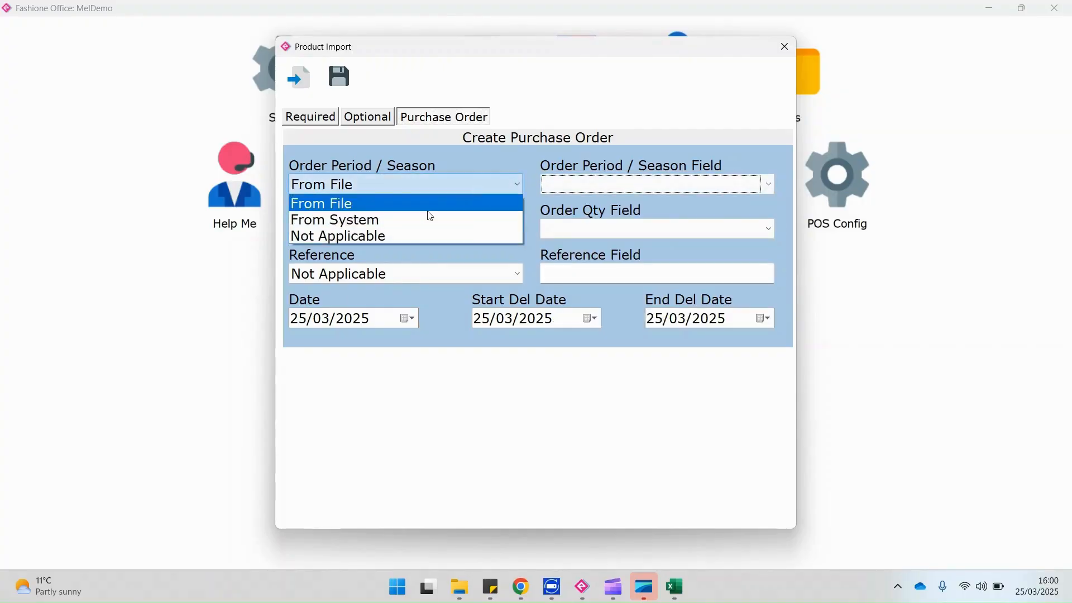
{"action": "left_click", "coordinate": [401, 202]}
{"action": "left_click", "coordinate": [579, 184]}
{"action": "left_click_drag", "start_coordinate": [768, 268], "coordinate": [767, 306]}
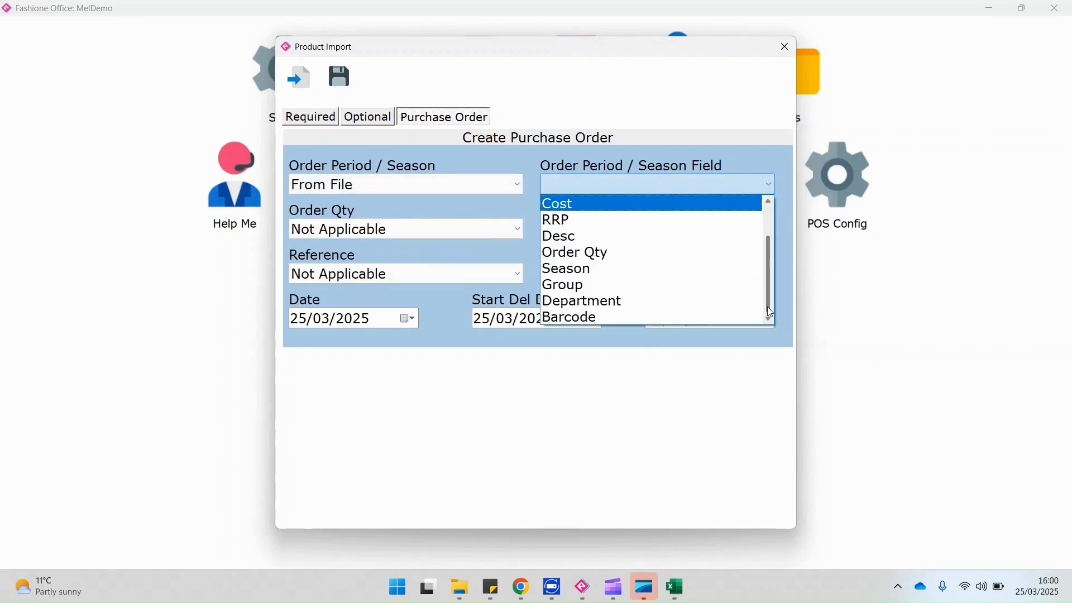
{"action": "left_click", "coordinate": [631, 267]}
Step: Set the purchase order's Order Qty source to From File and map it to the Order Qty column
{"action": "left_click", "coordinate": [431, 228]}
{"action": "left_click", "coordinate": [407, 243]}
{"action": "left_click", "coordinate": [590, 228]}
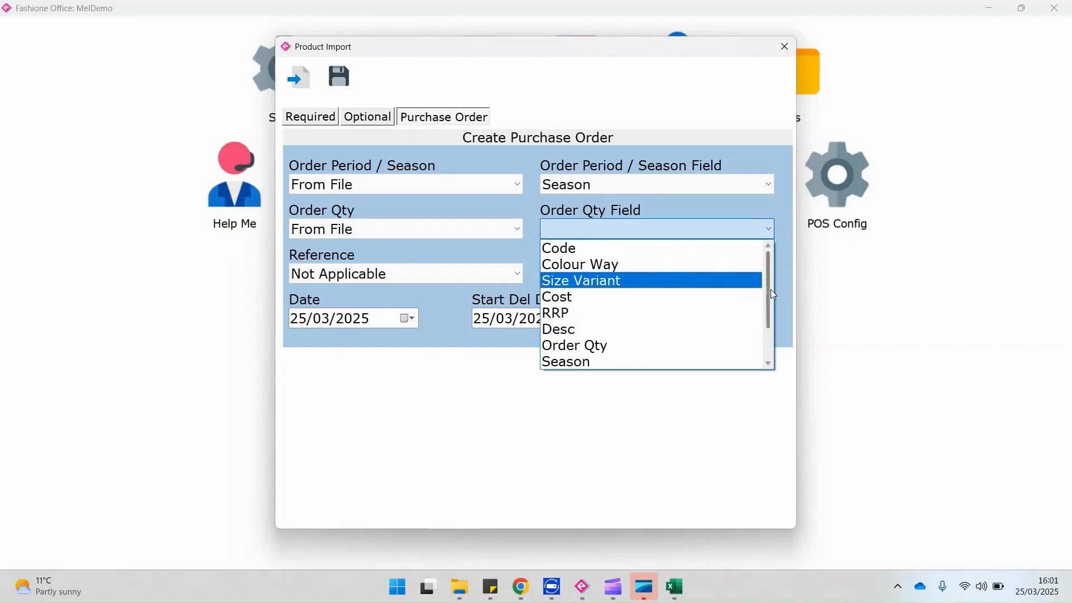
{"action": "left_click", "coordinate": [658, 346]}
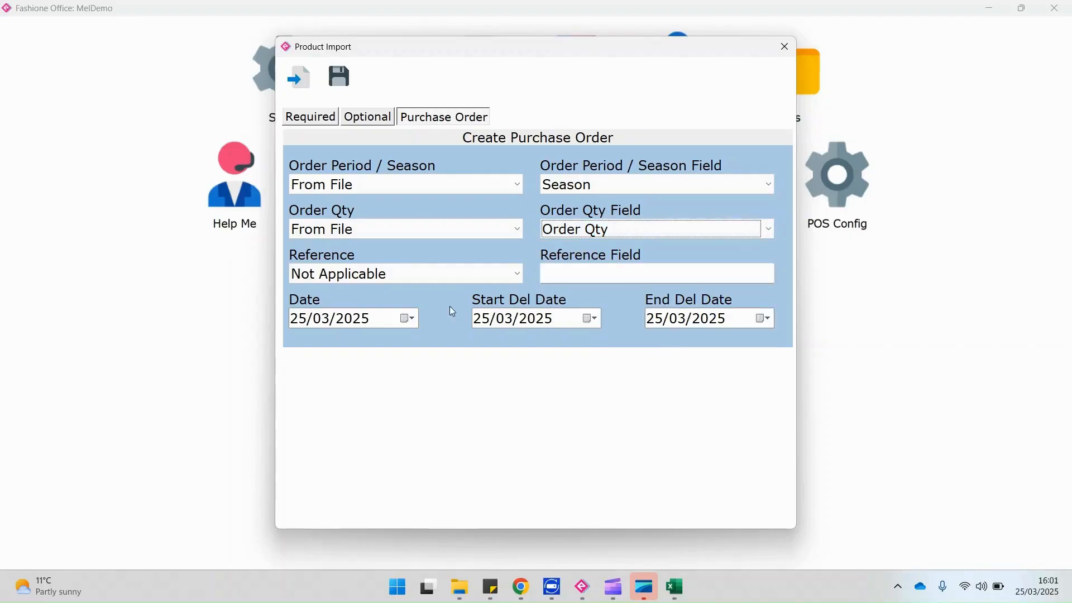
Step: Keep the purchase order's Reference source as Not Applicable and enter "AW25 Barbour Order" as the reference
{"action": "left_click", "coordinate": [438, 274]}
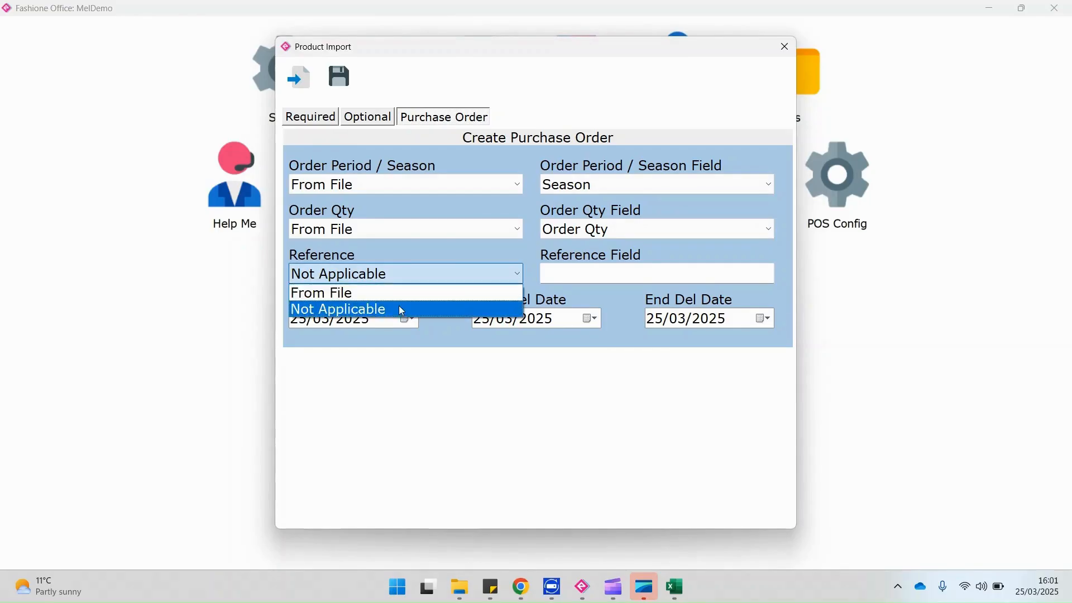
{"action": "left_click", "coordinate": [404, 308]}
{"action": "left_click", "coordinate": [556, 275]}
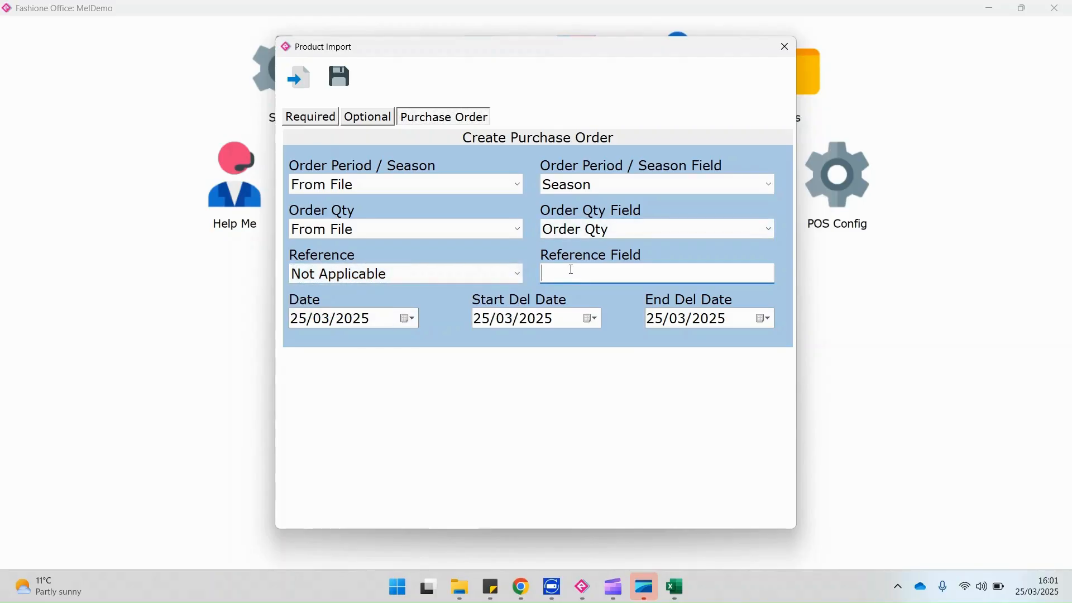
{"action": "type", "text": "AW25 Barbour"}
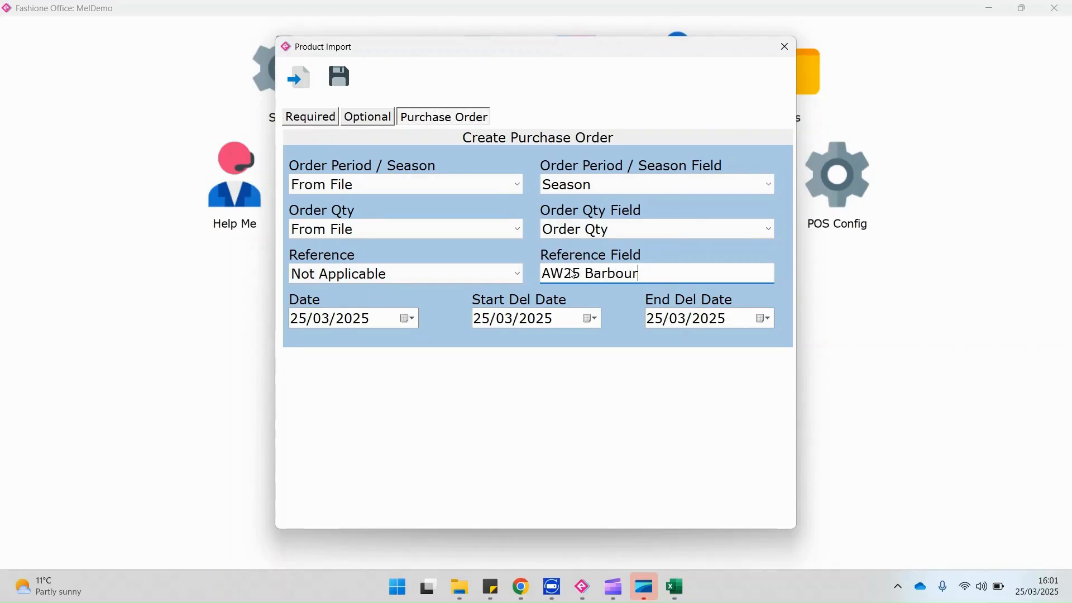
{"action": "type", "text": " Order"}
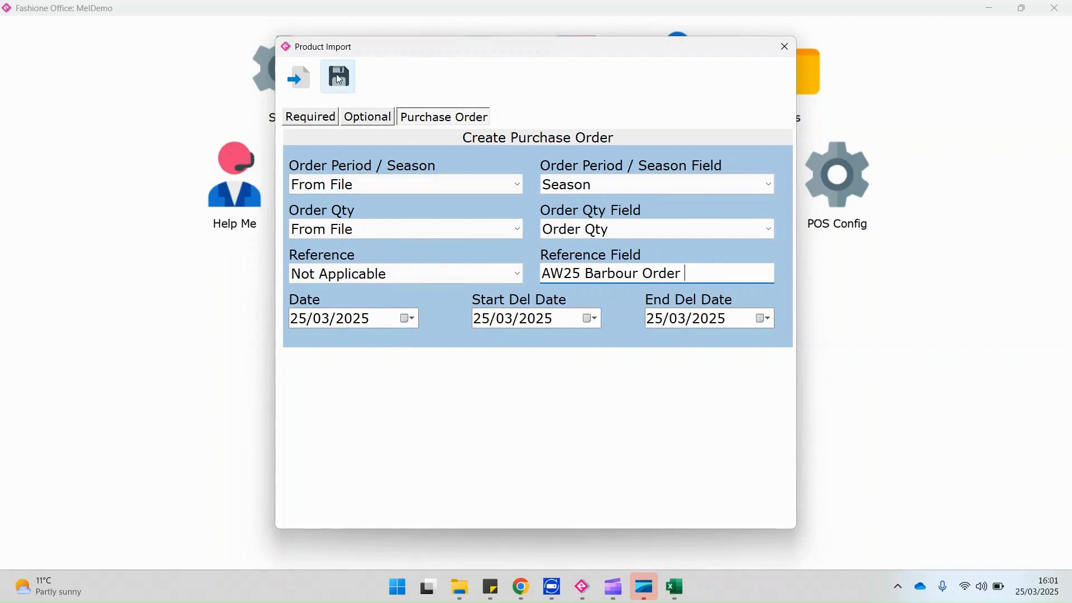
Step: Load the mapped file lines for review, import the reviewed Barbour products with their purchase order, and close the import status
{"action": "left_click", "coordinate": [339, 78]}
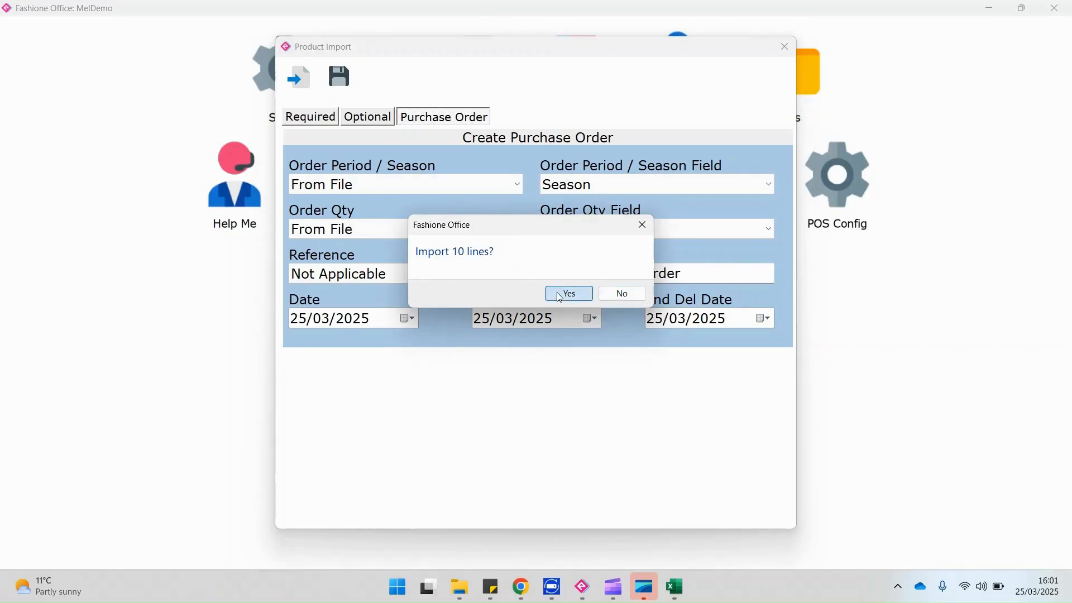
{"action": "left_click", "coordinate": [560, 294]}
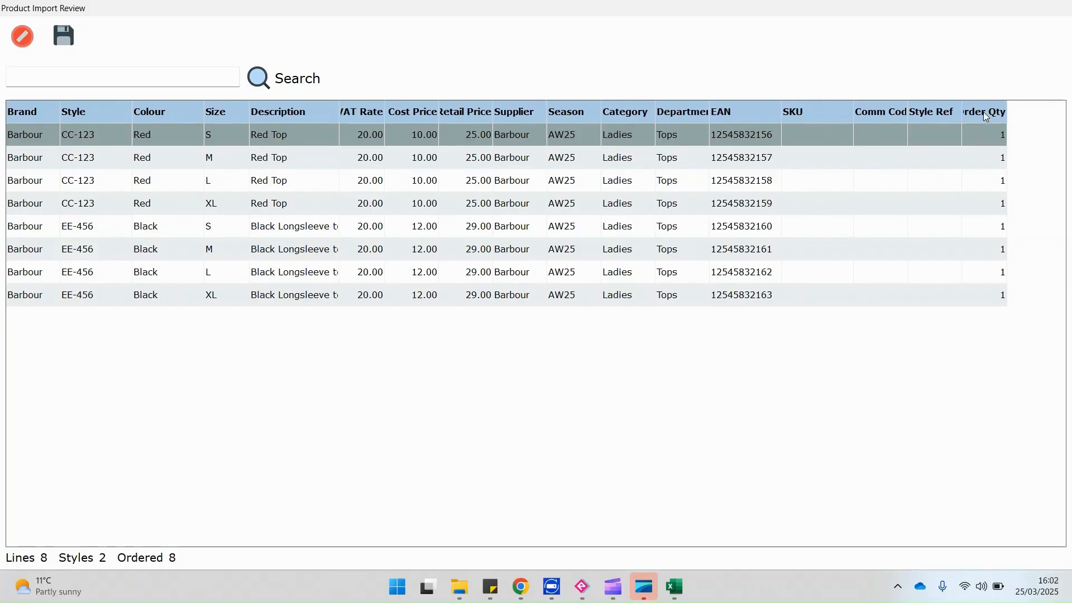
{"action": "left_click", "coordinate": [71, 48]}
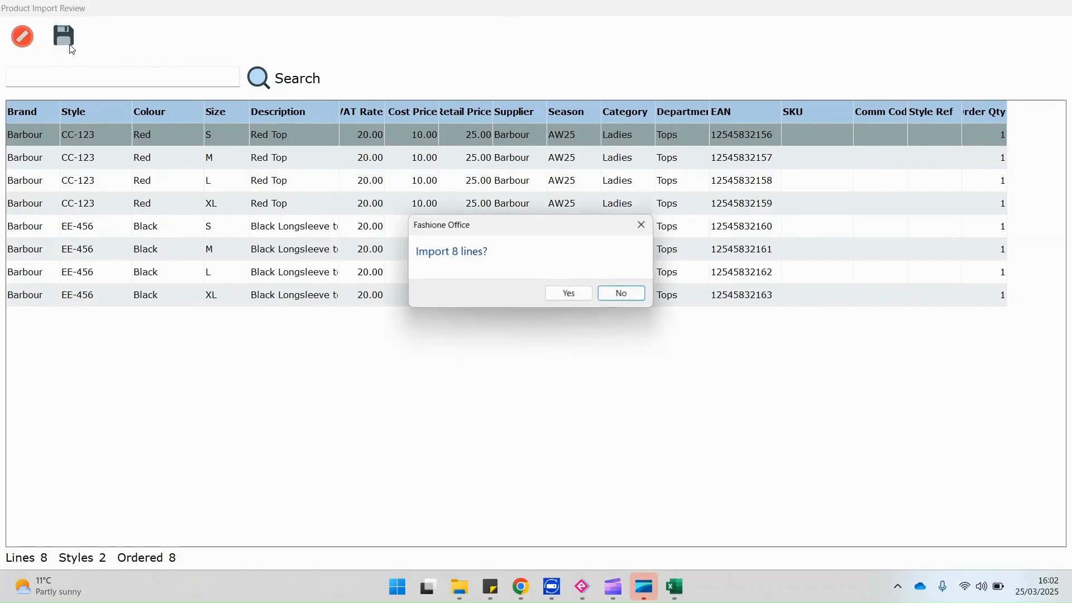
{"action": "left_click", "coordinate": [575, 297]}
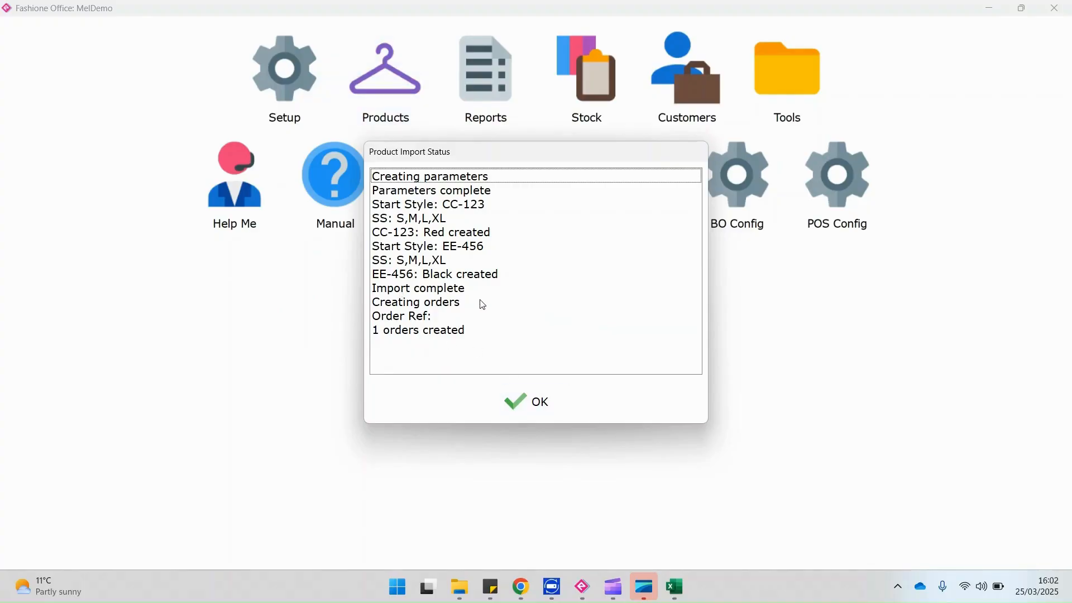
{"action": "left_click", "coordinate": [538, 396]}
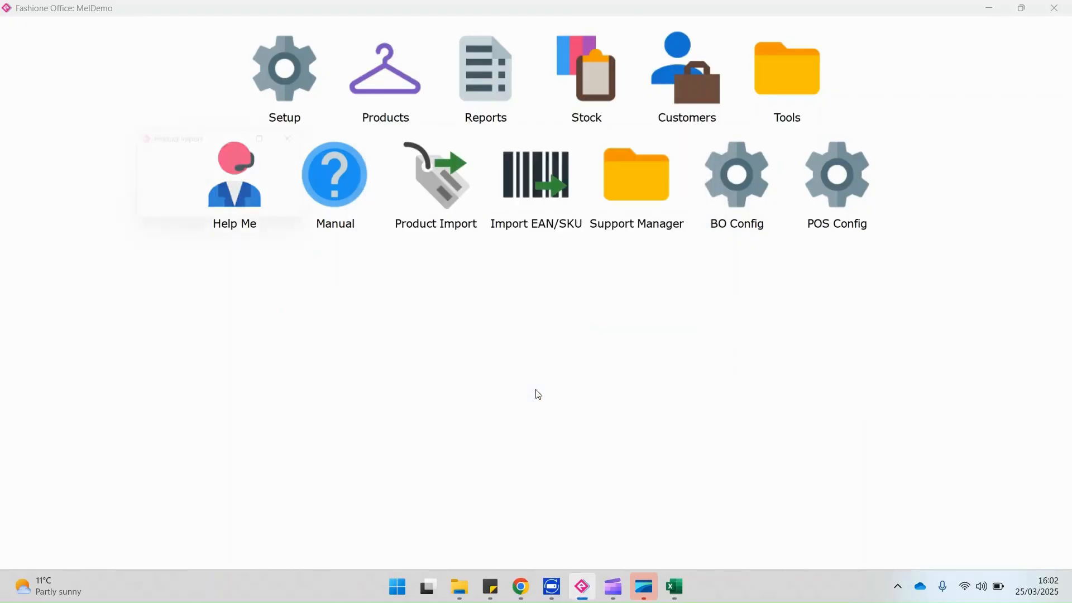
Step: Show the last order in the stock purchase orders and open the AW25 Barbour Order details
{"action": "left_click", "coordinate": [595, 78]}
{"action": "left_click", "coordinate": [194, 223]}
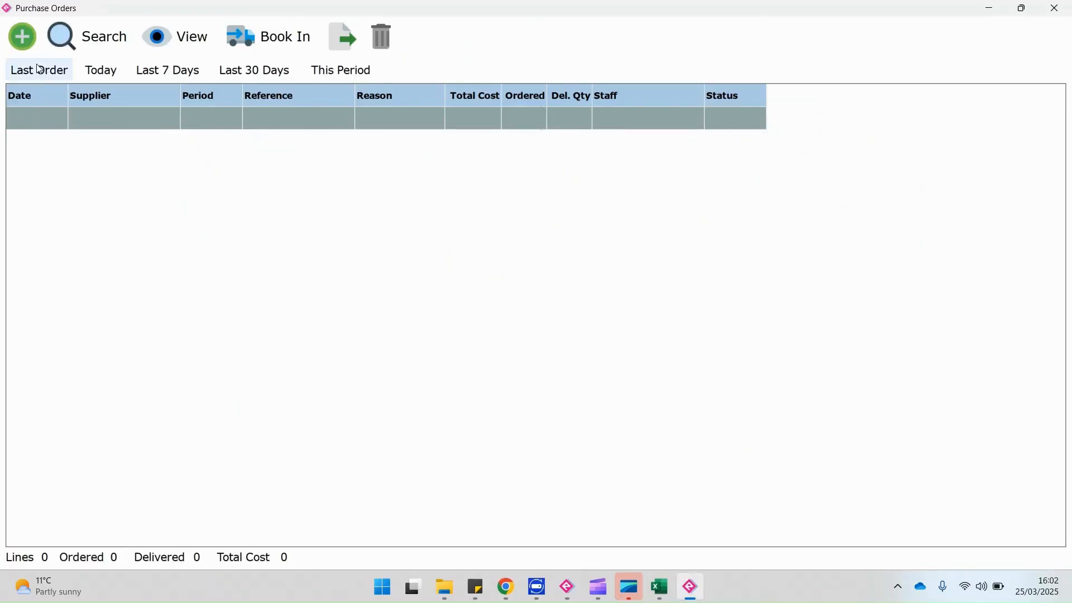
{"action": "left_click", "coordinate": [39, 69]}
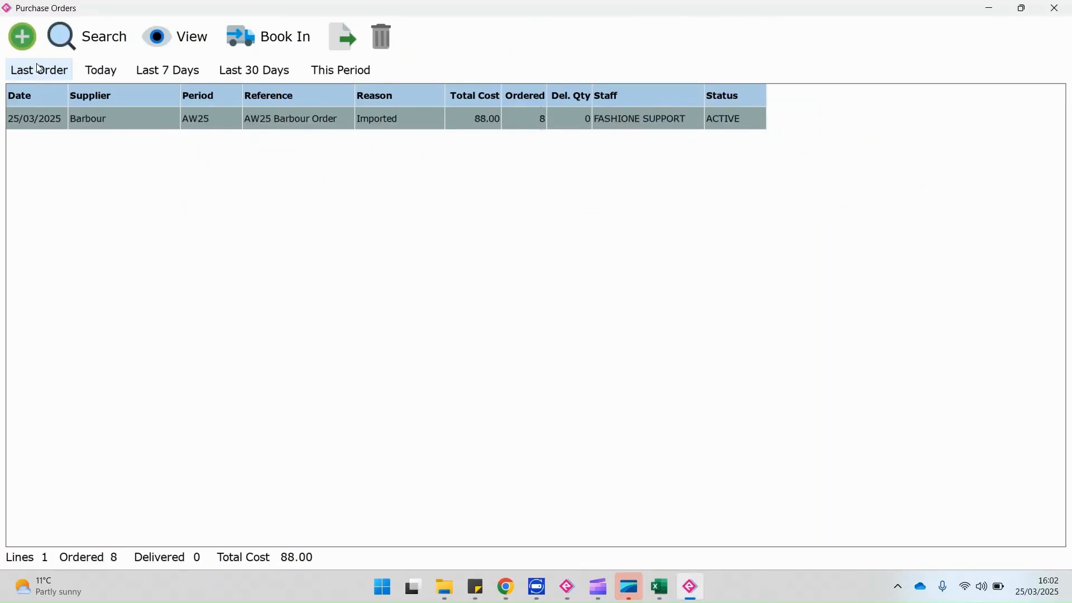
{"action": "double_click", "coordinate": [394, 119]}
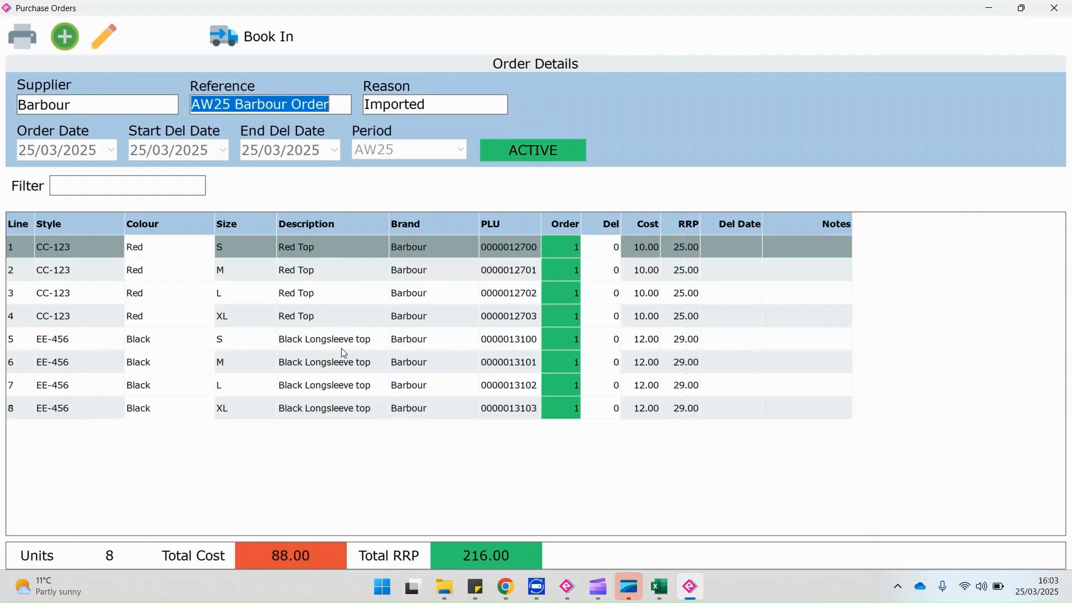
Step: Start booking in the goods of the AW25 Barbour Order
{"action": "left_click", "coordinate": [243, 49]}
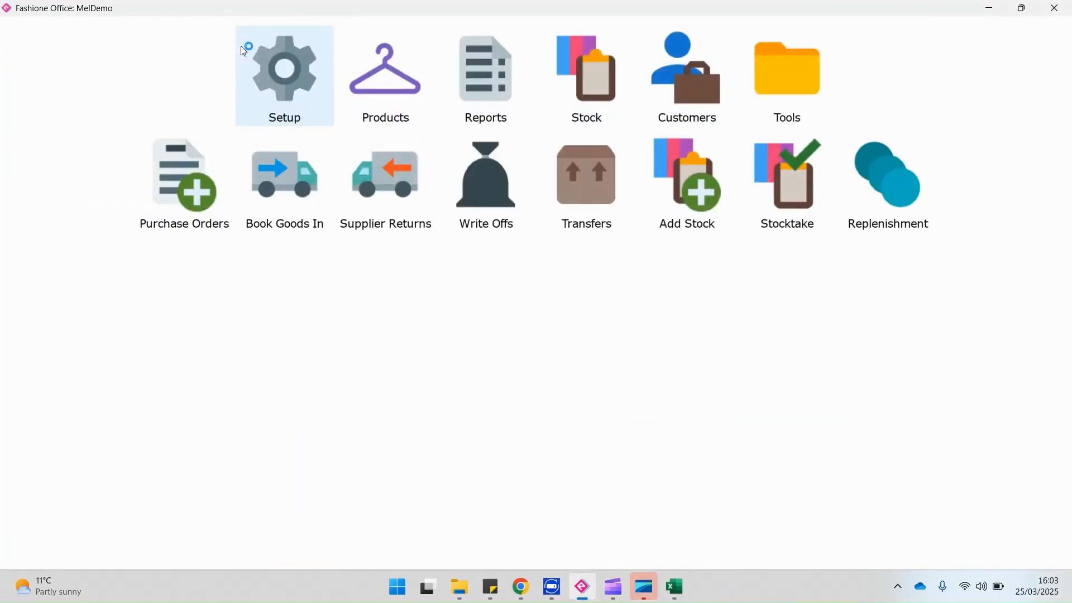